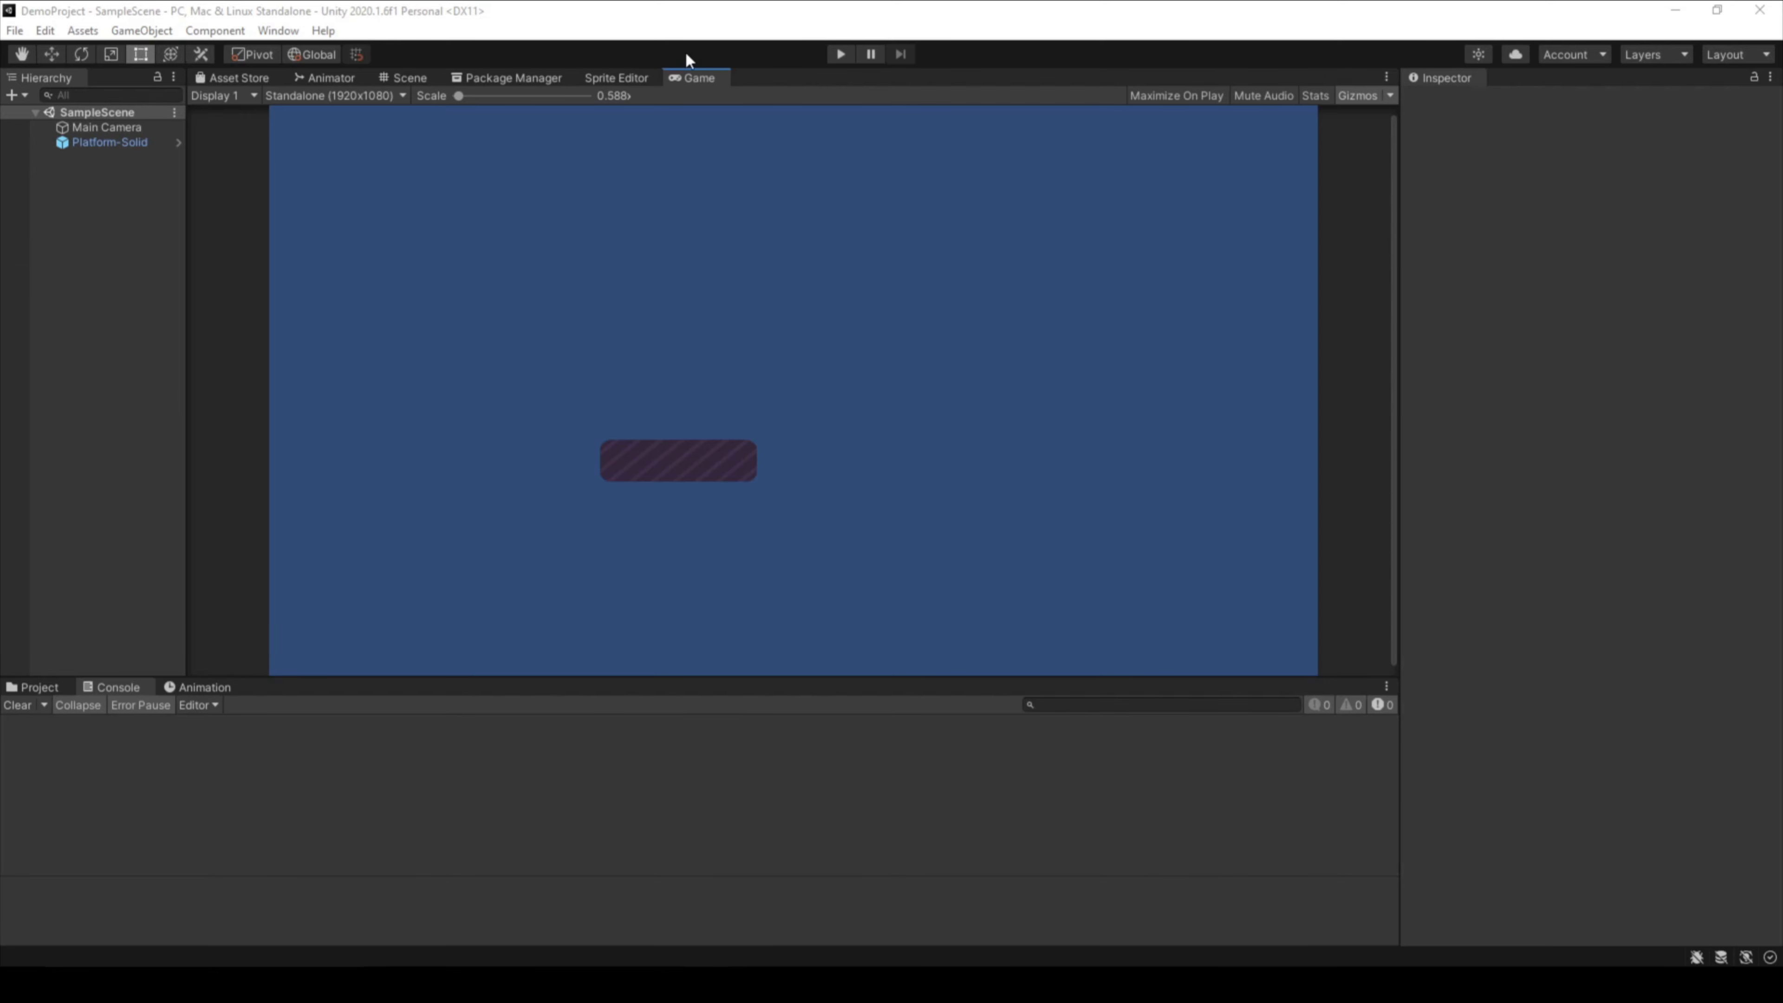
Play the scene to watch the platform move, then stop and select Platform-Solid in the Scene view
click(841, 55)
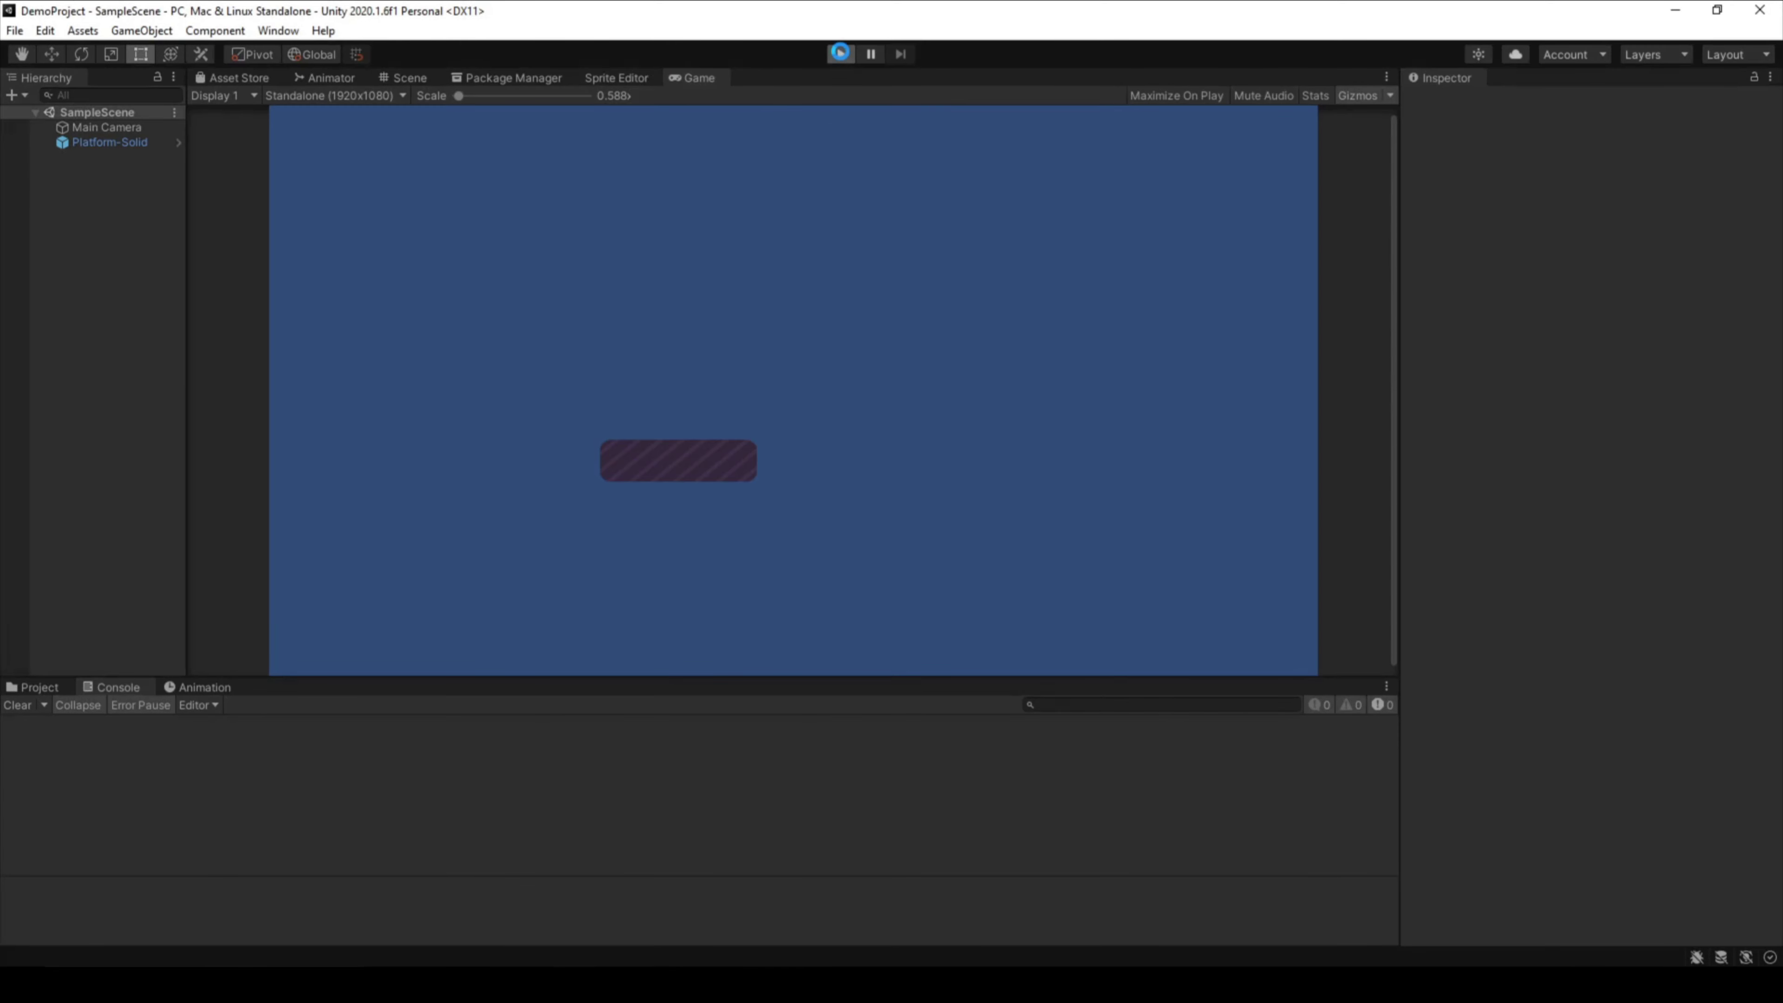
click(843, 56)
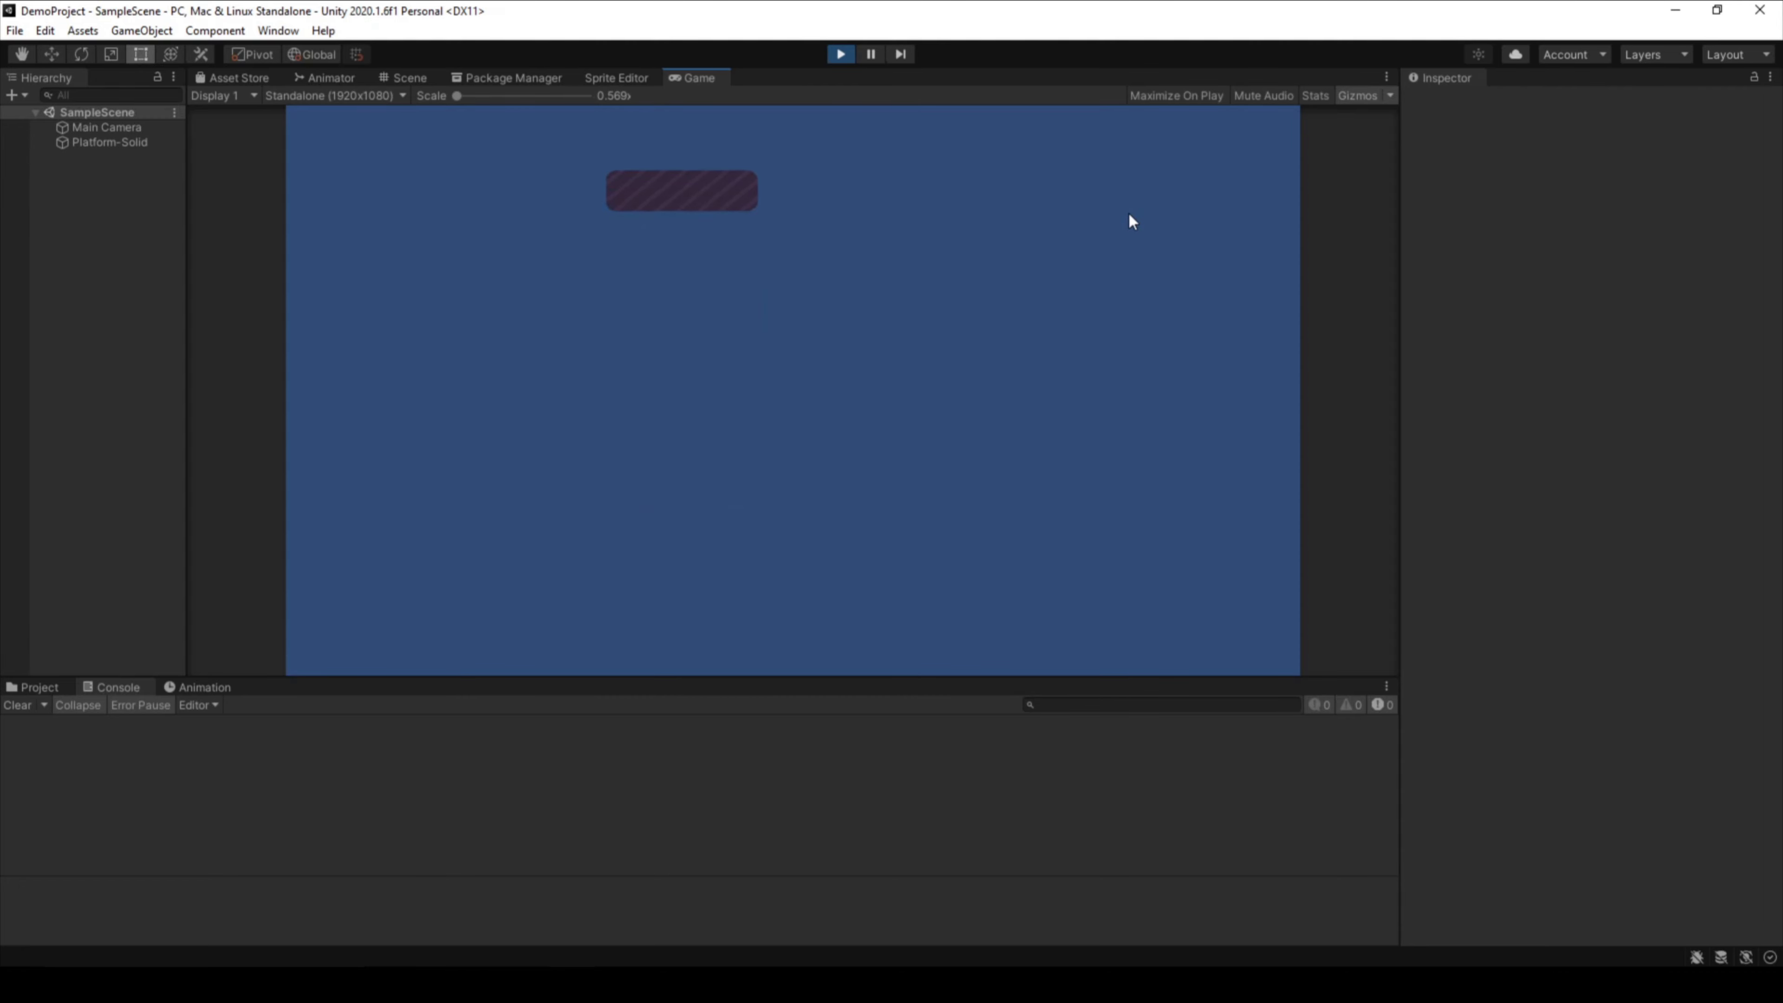
click(841, 54)
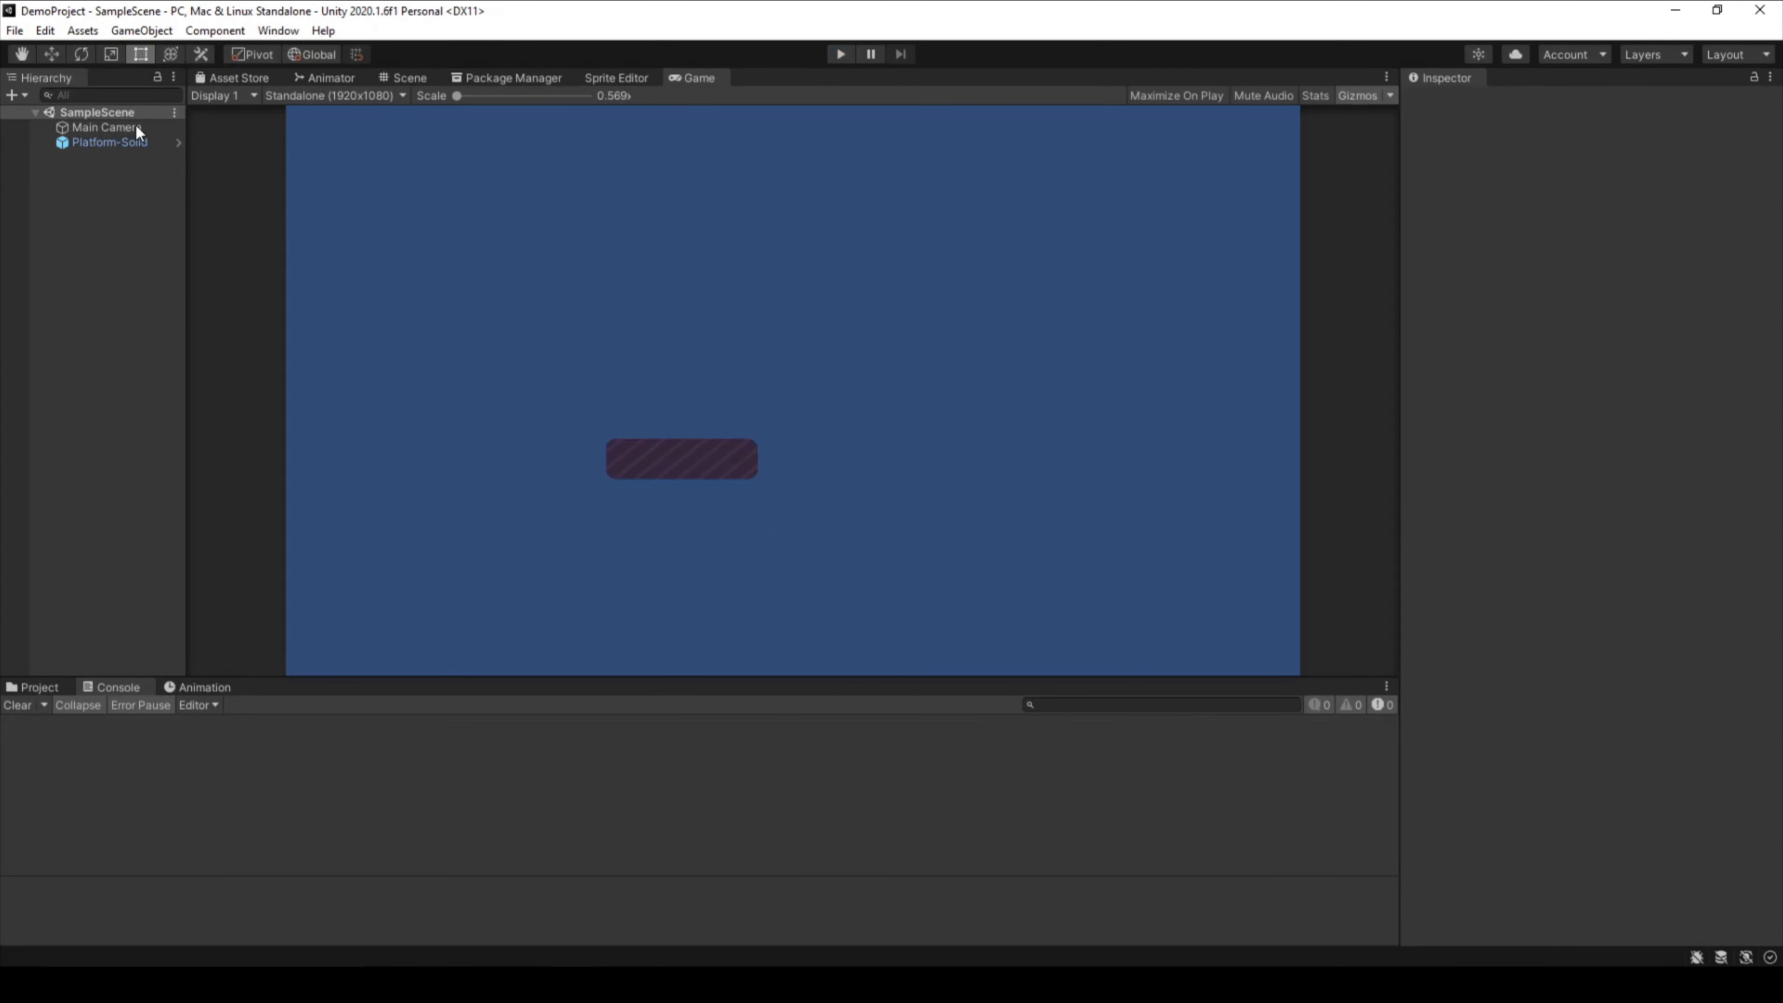
click(96, 144)
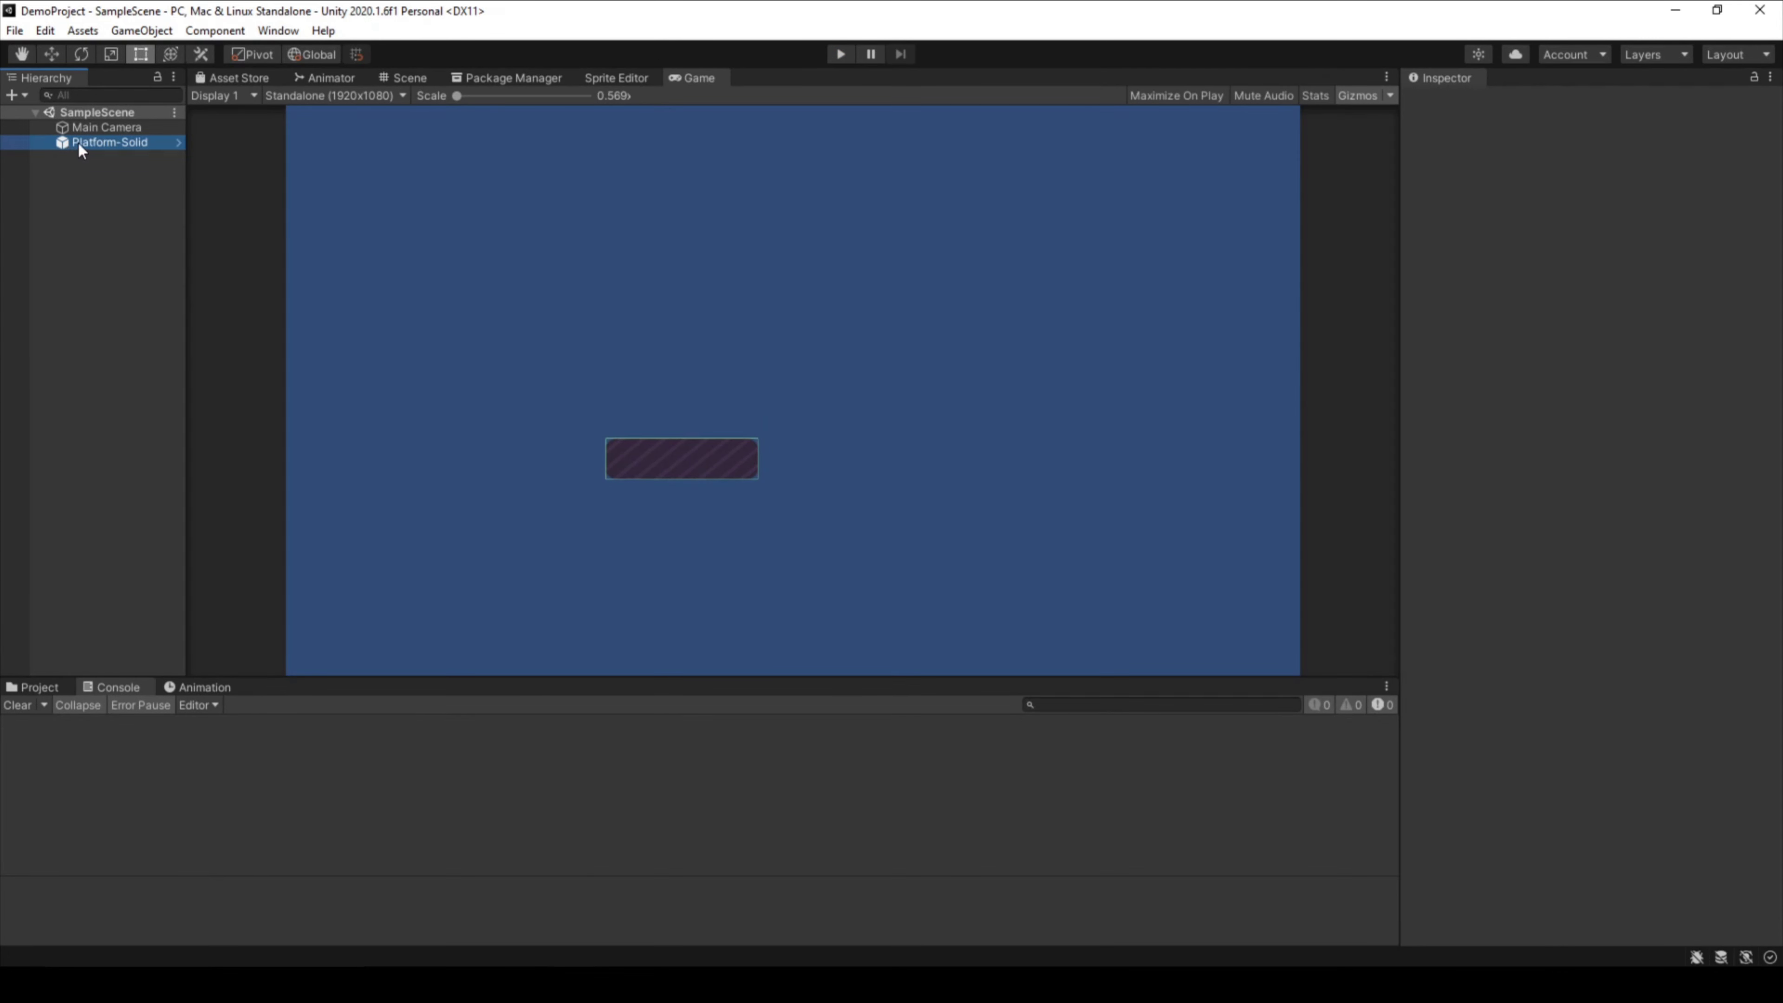
click(407, 79)
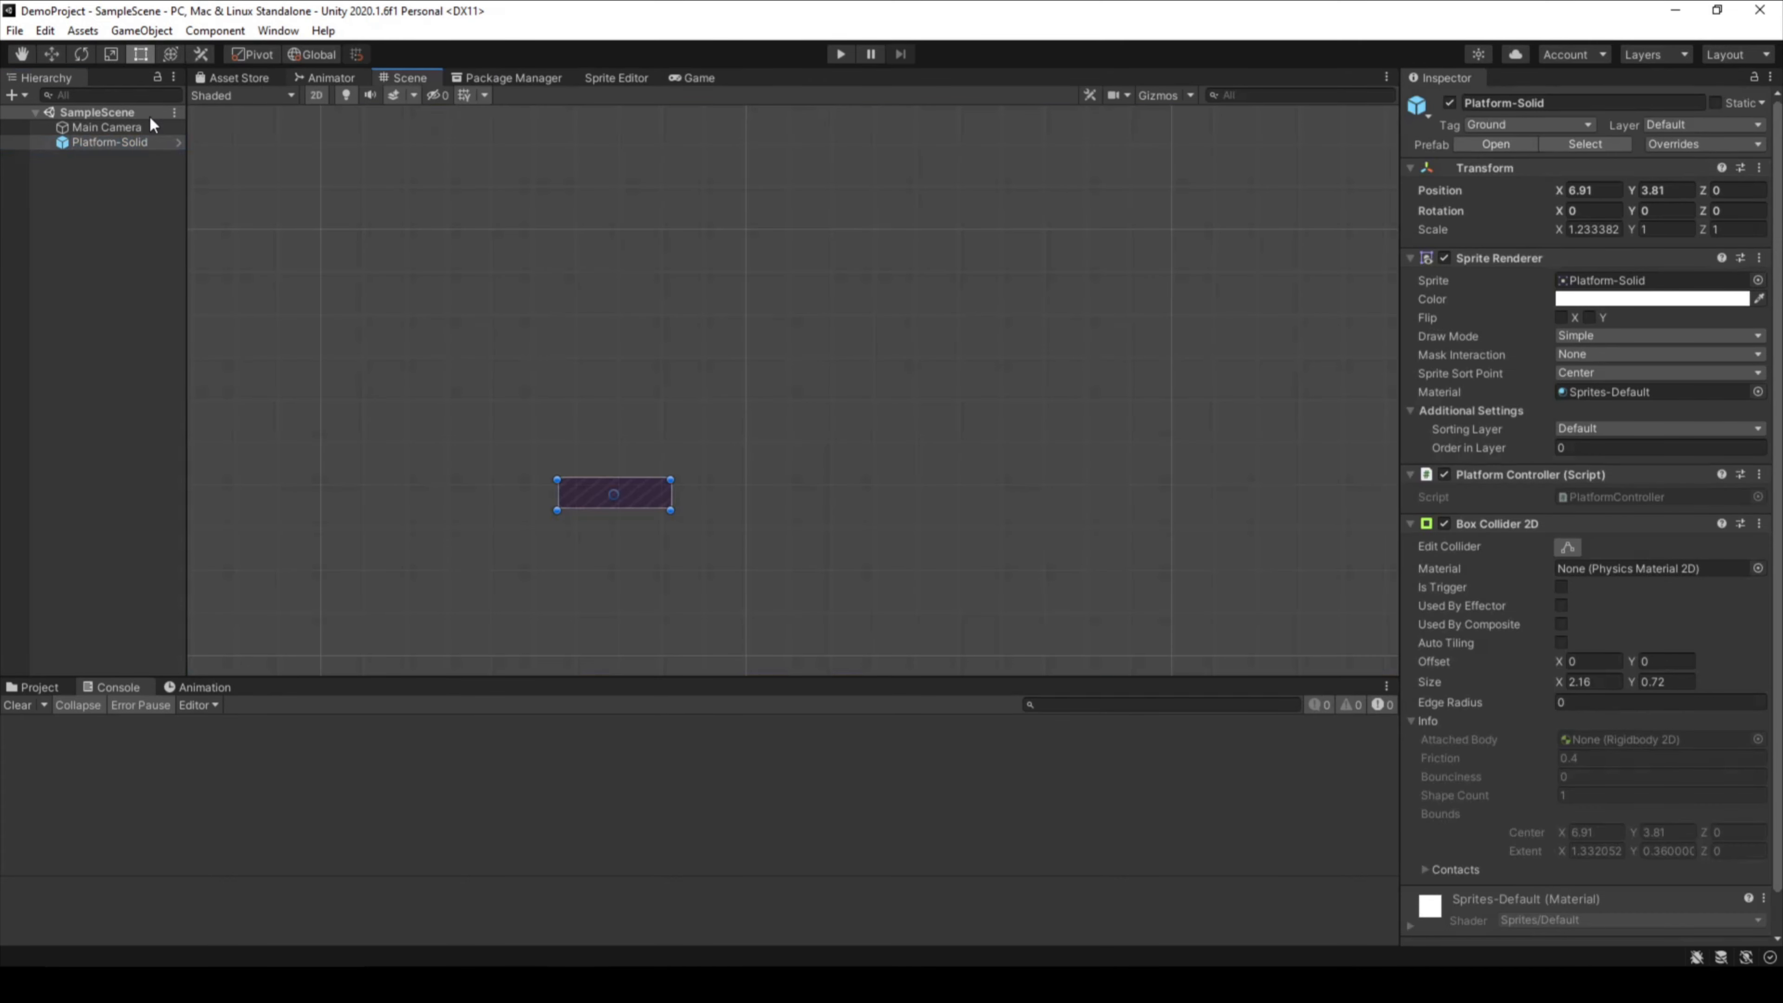
Add a [SerializeField] attribute above the speed field in PlatformController.cs and save it
double_click(1610, 492)
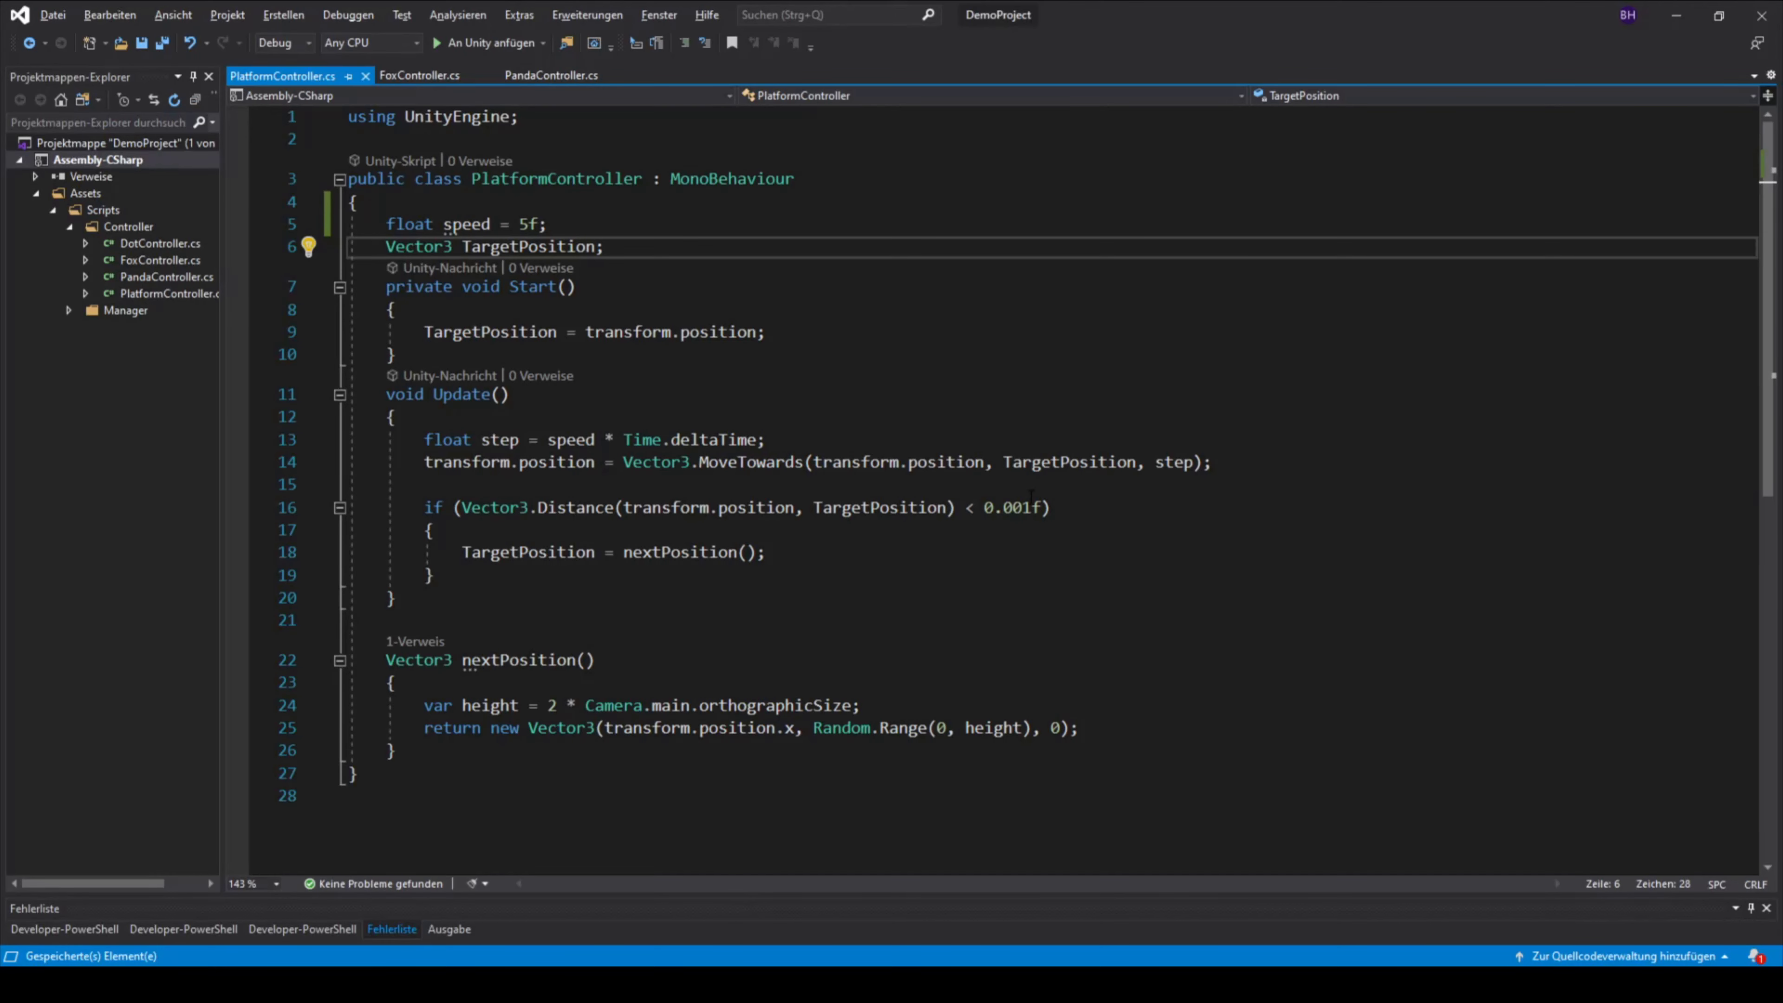
key(Down)
key(Down)
key(Down)
key(Down)
key(Down)
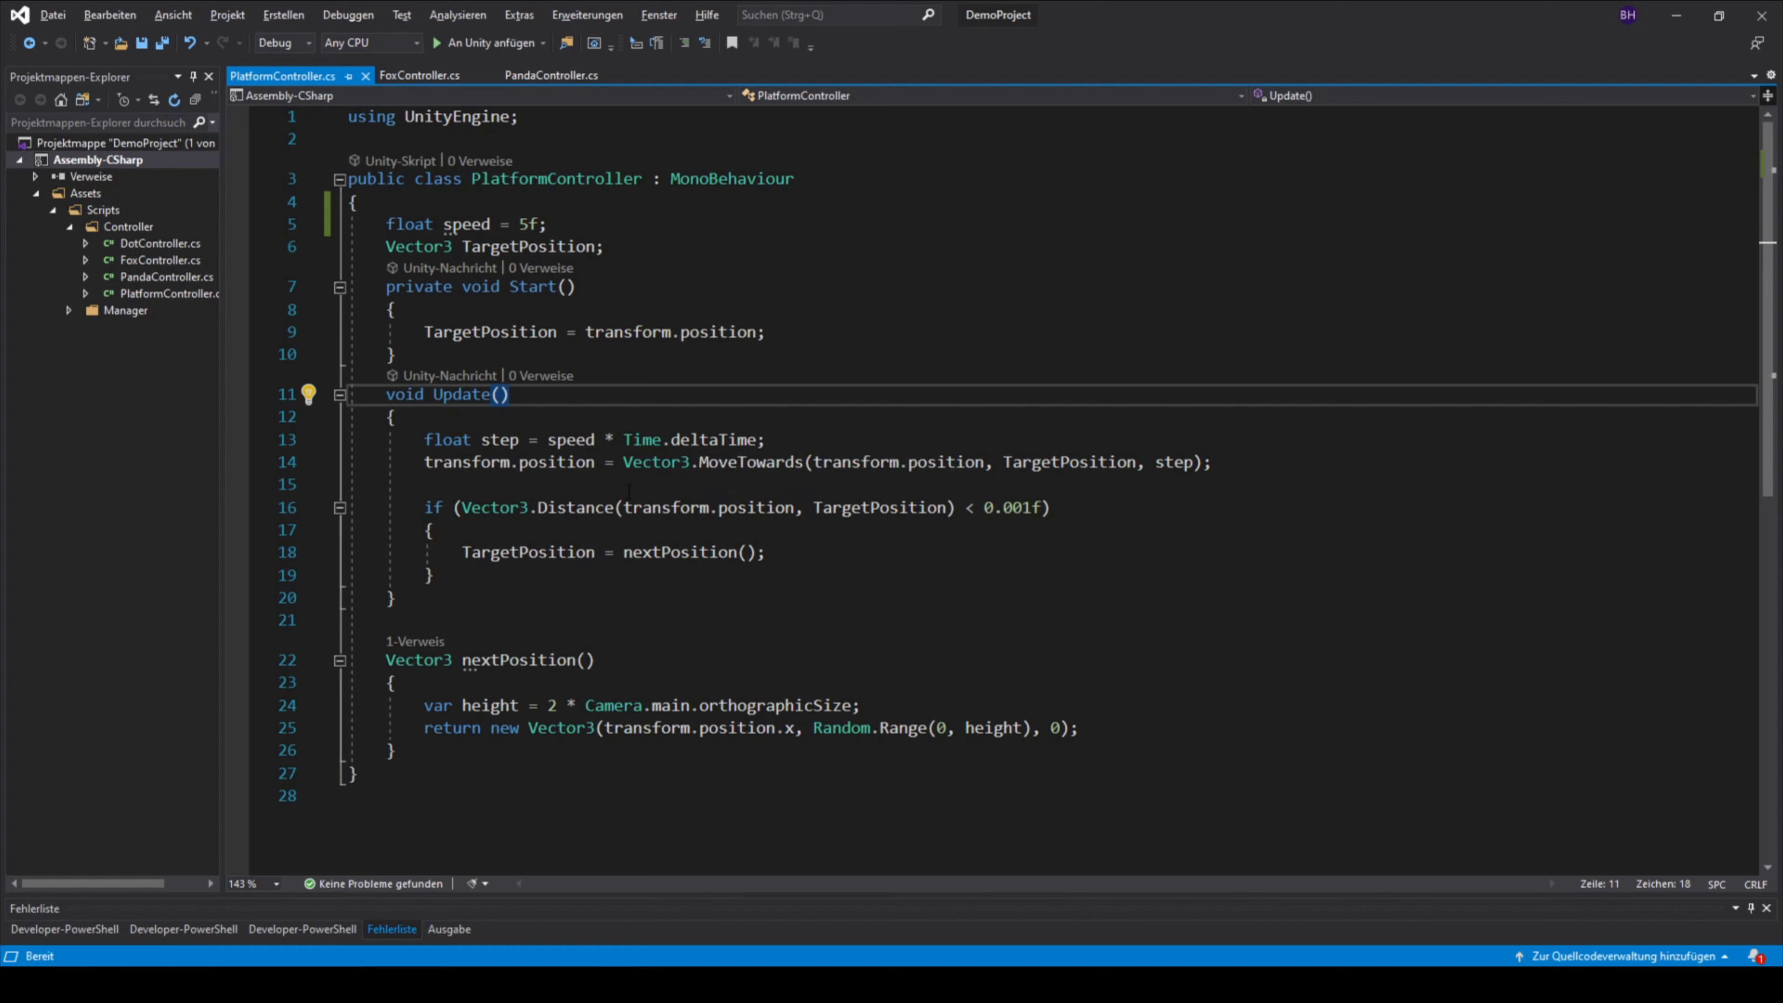
click(478, 209)
key(Return)
text([Seria)
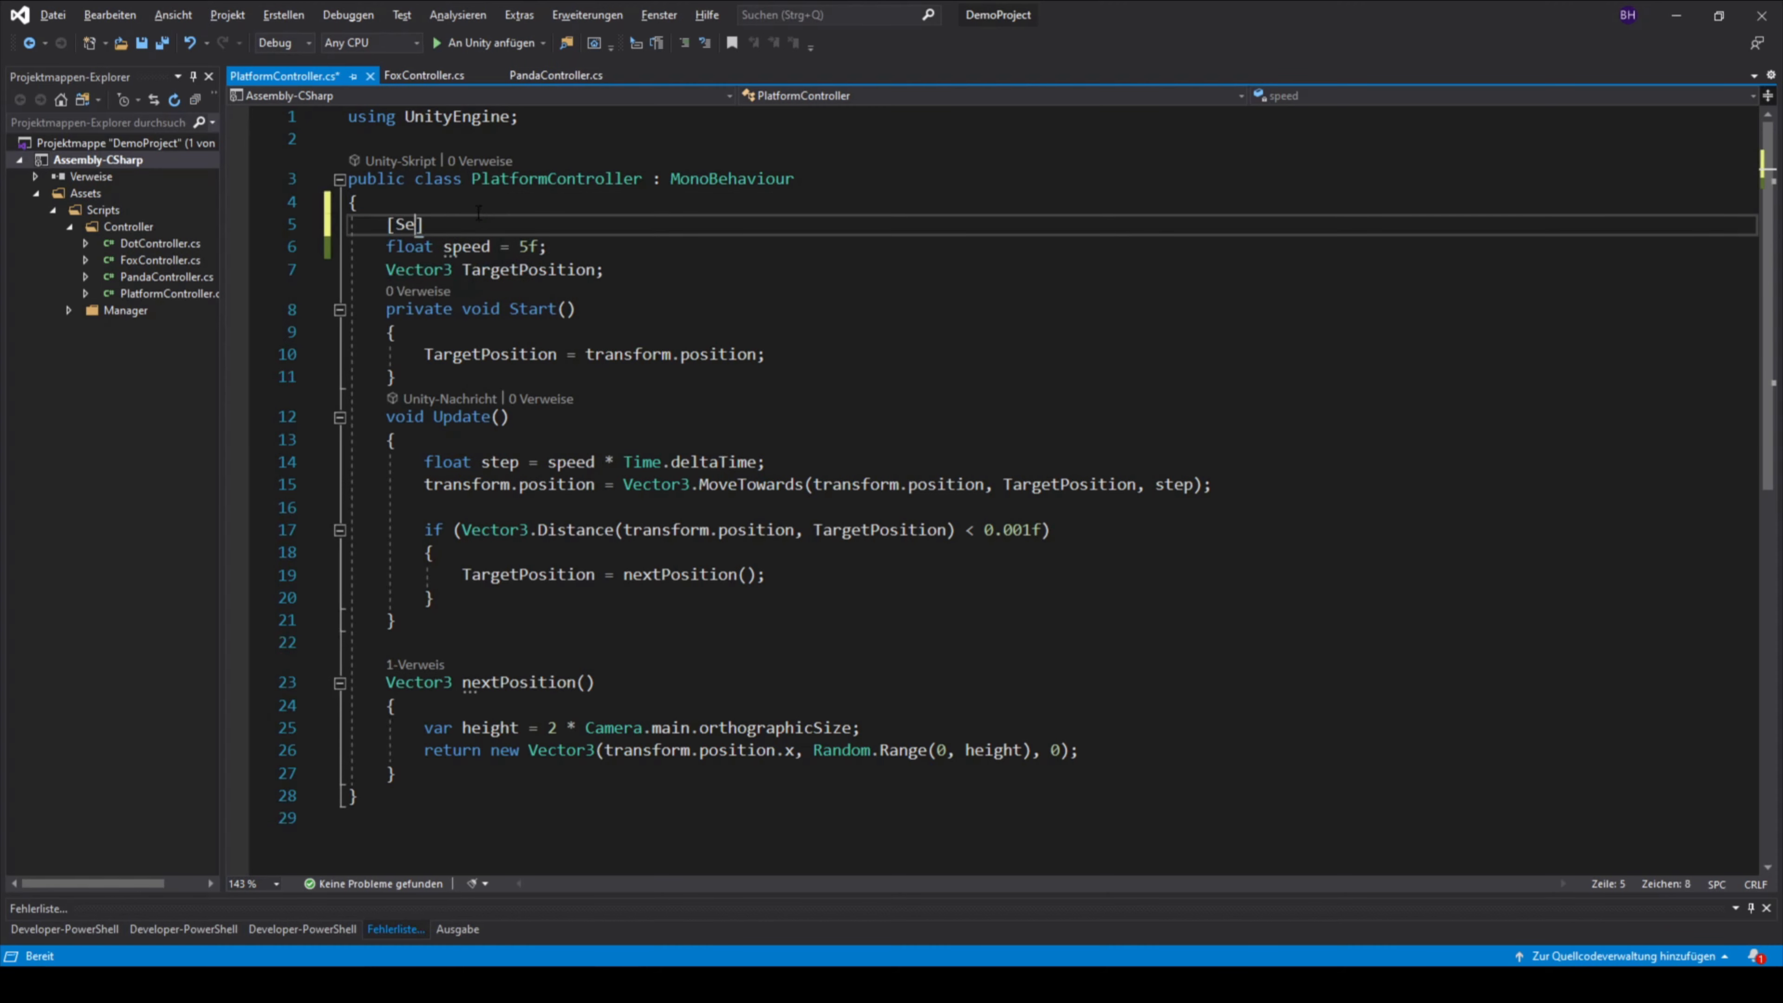
key(Tab)
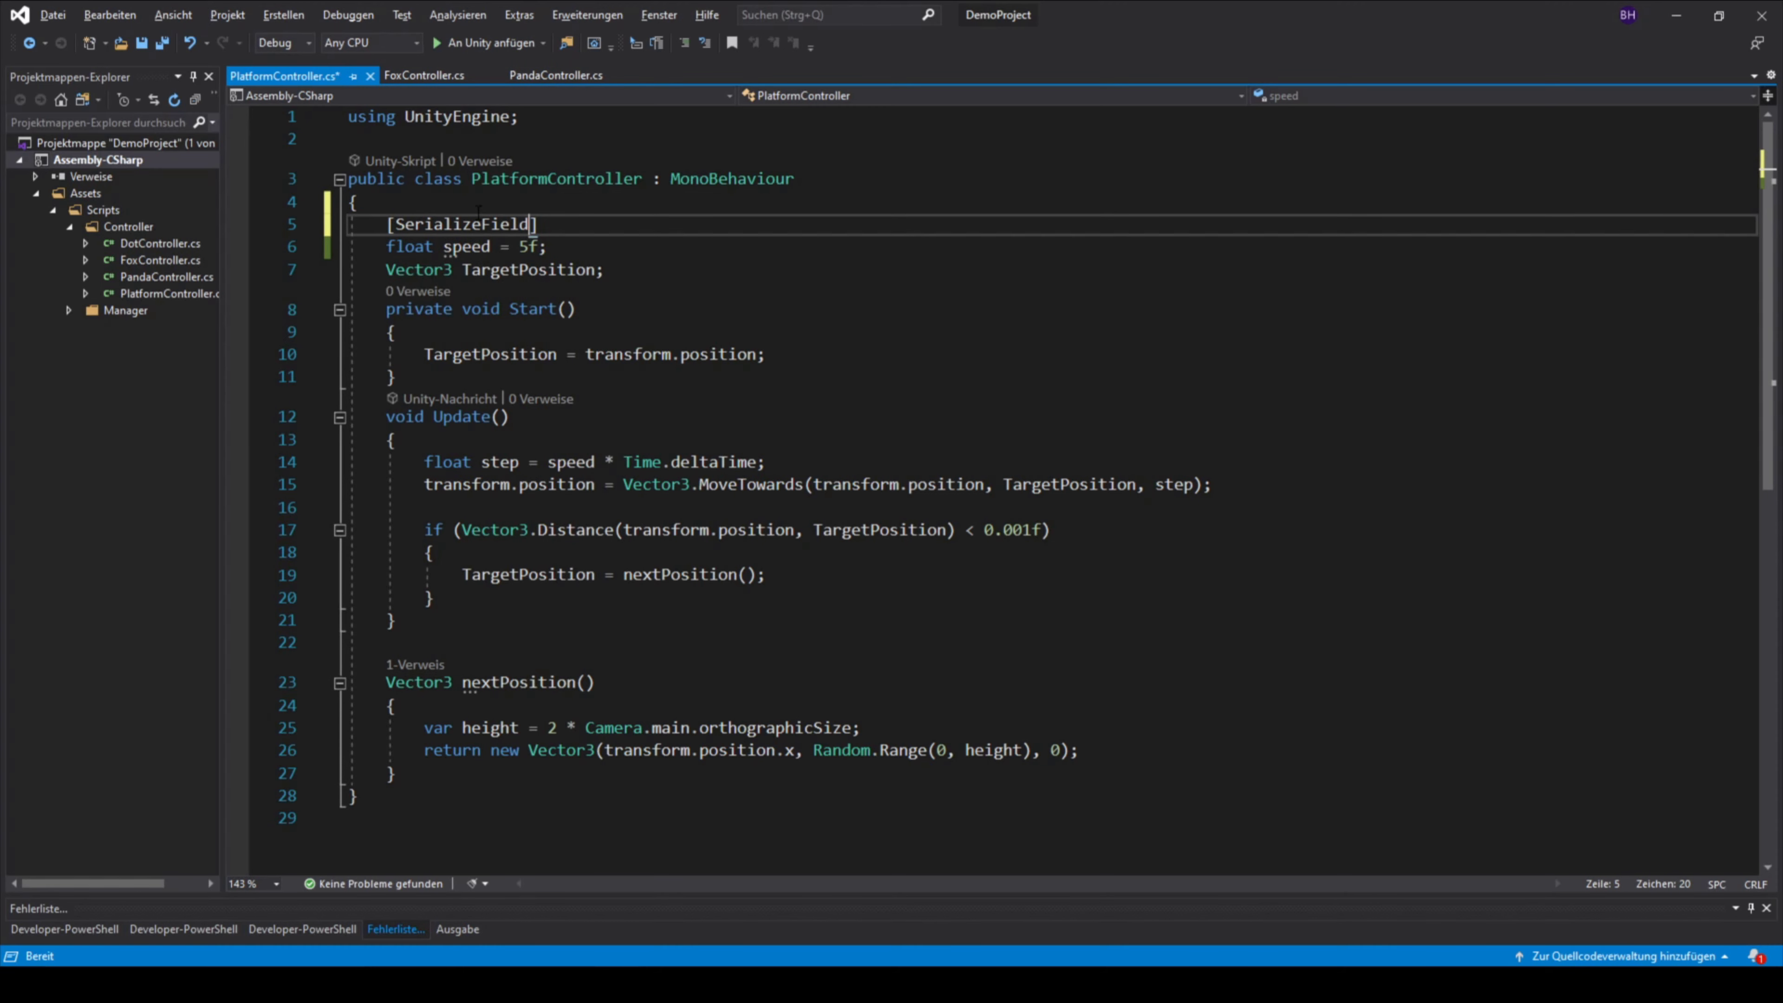
click(606, 232)
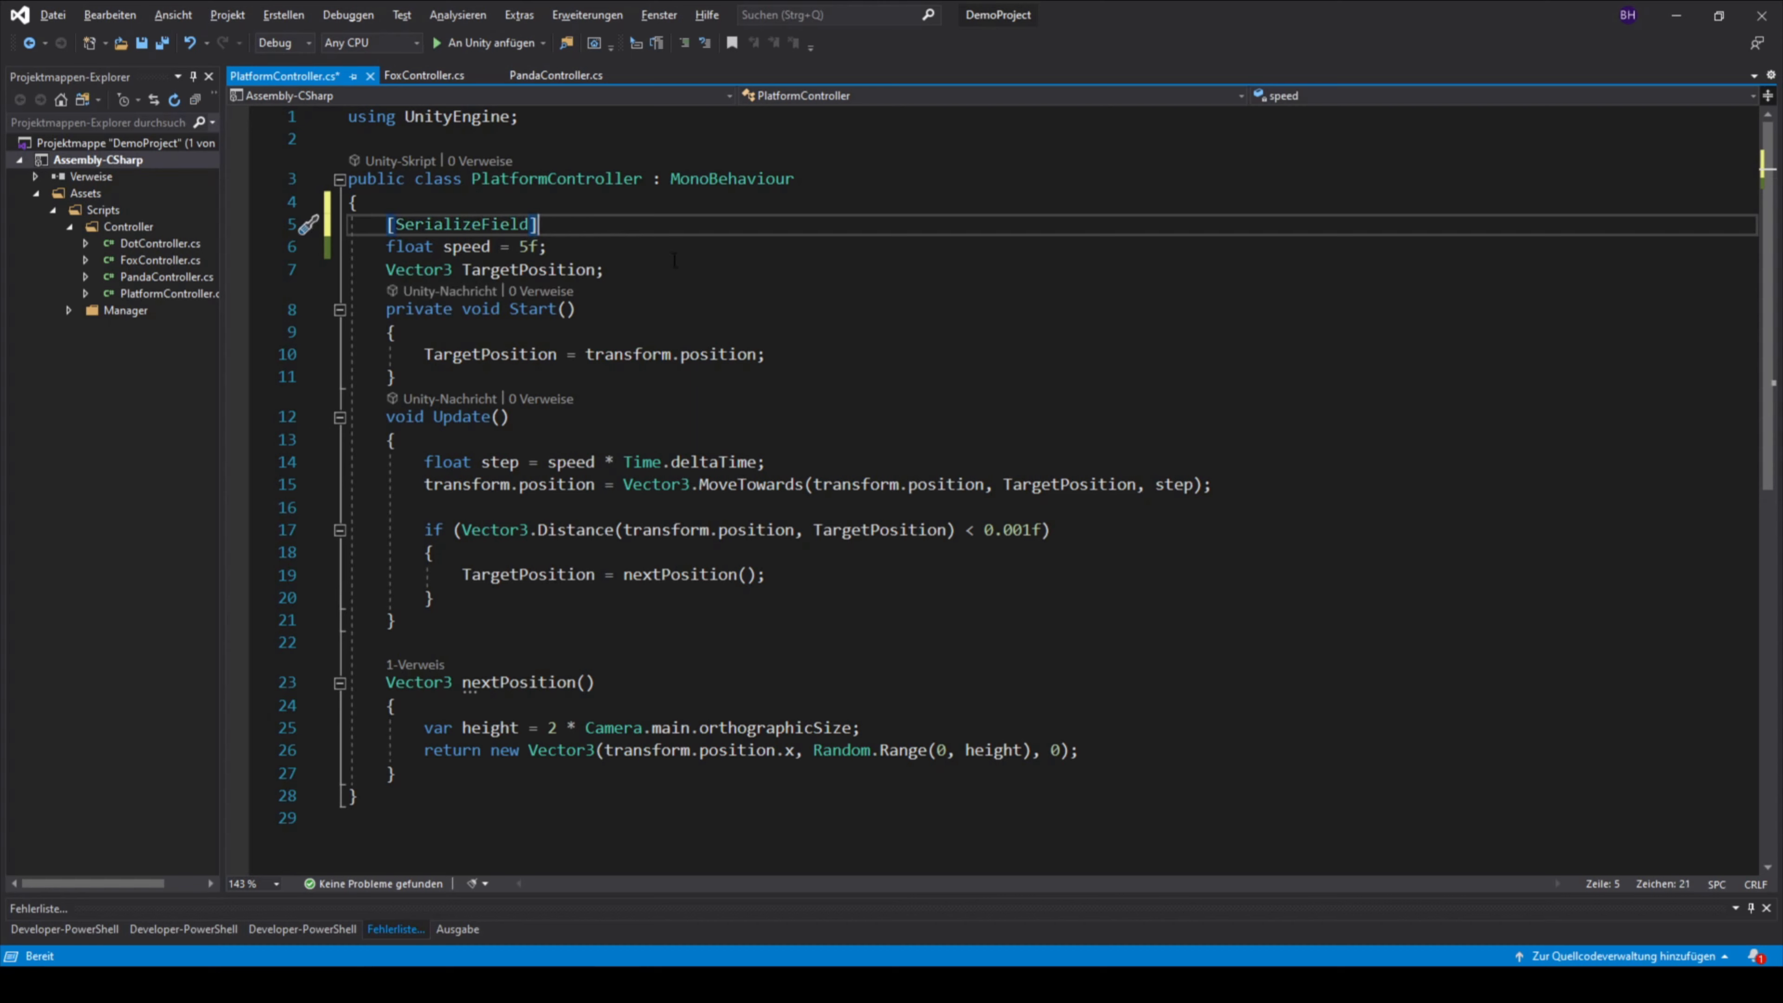
key(ctrl+s)
Duplicate Platform-Solid twice into Platform-Solid (1) and (2), then save the scene
key(alt+Tab)
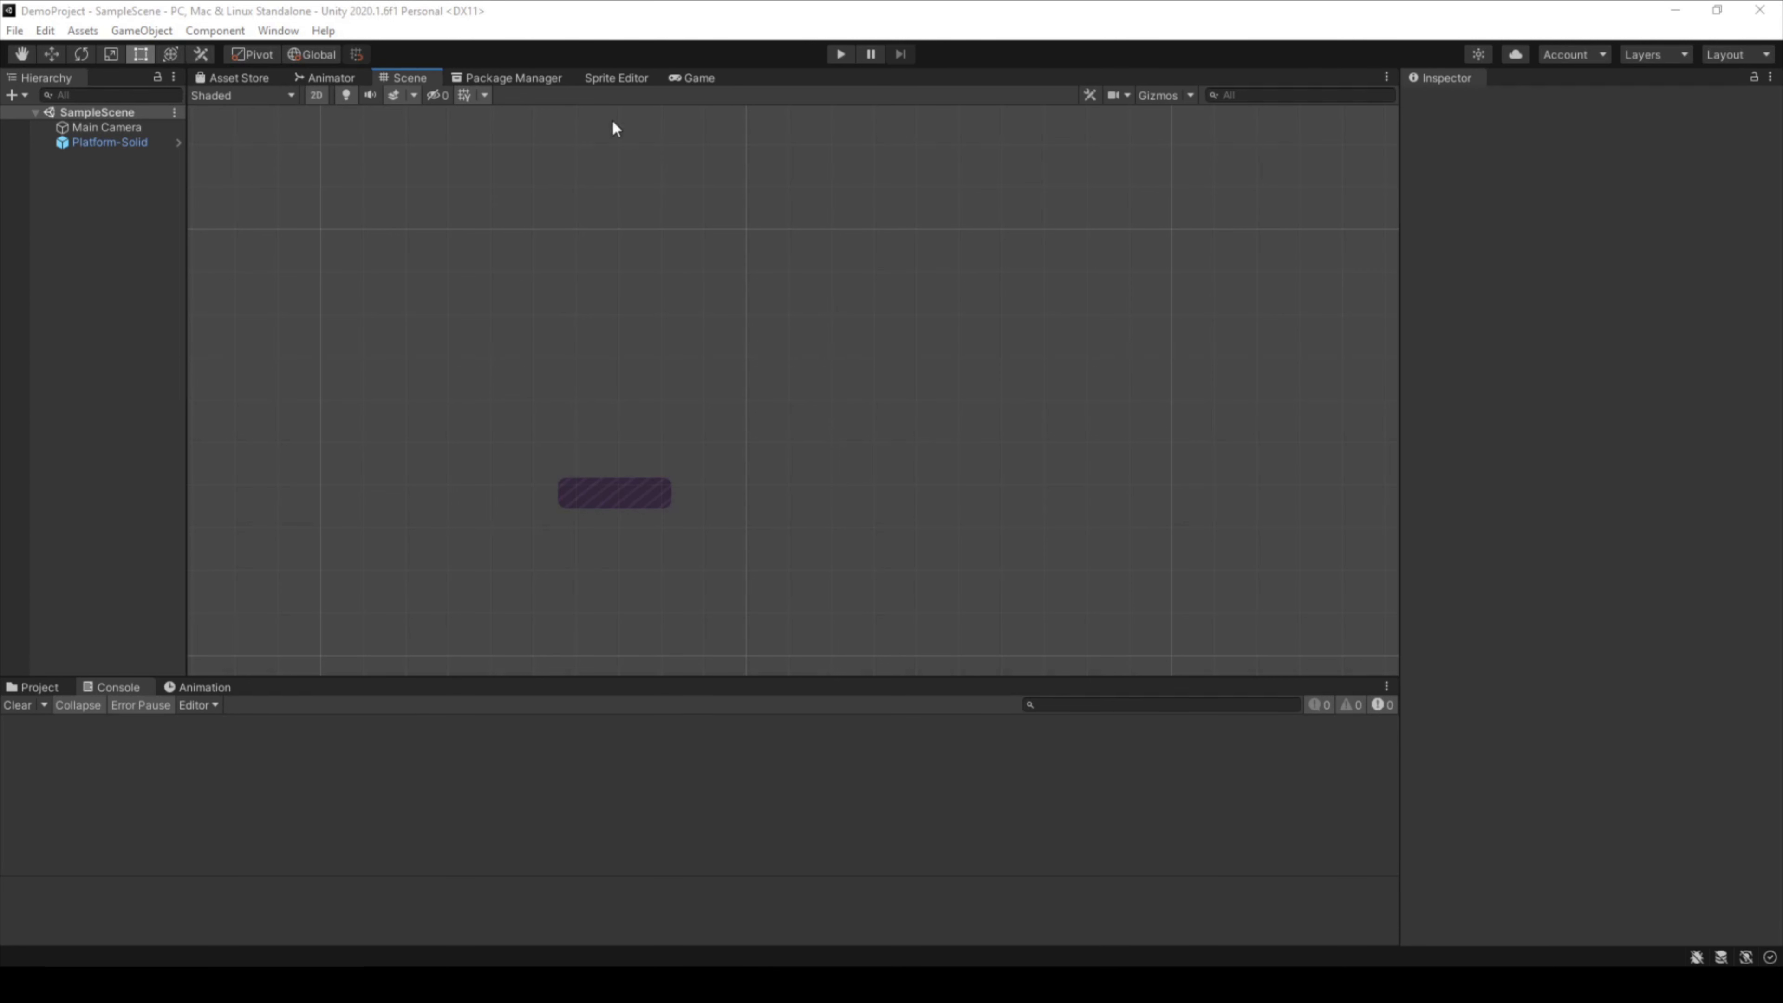
click(130, 144)
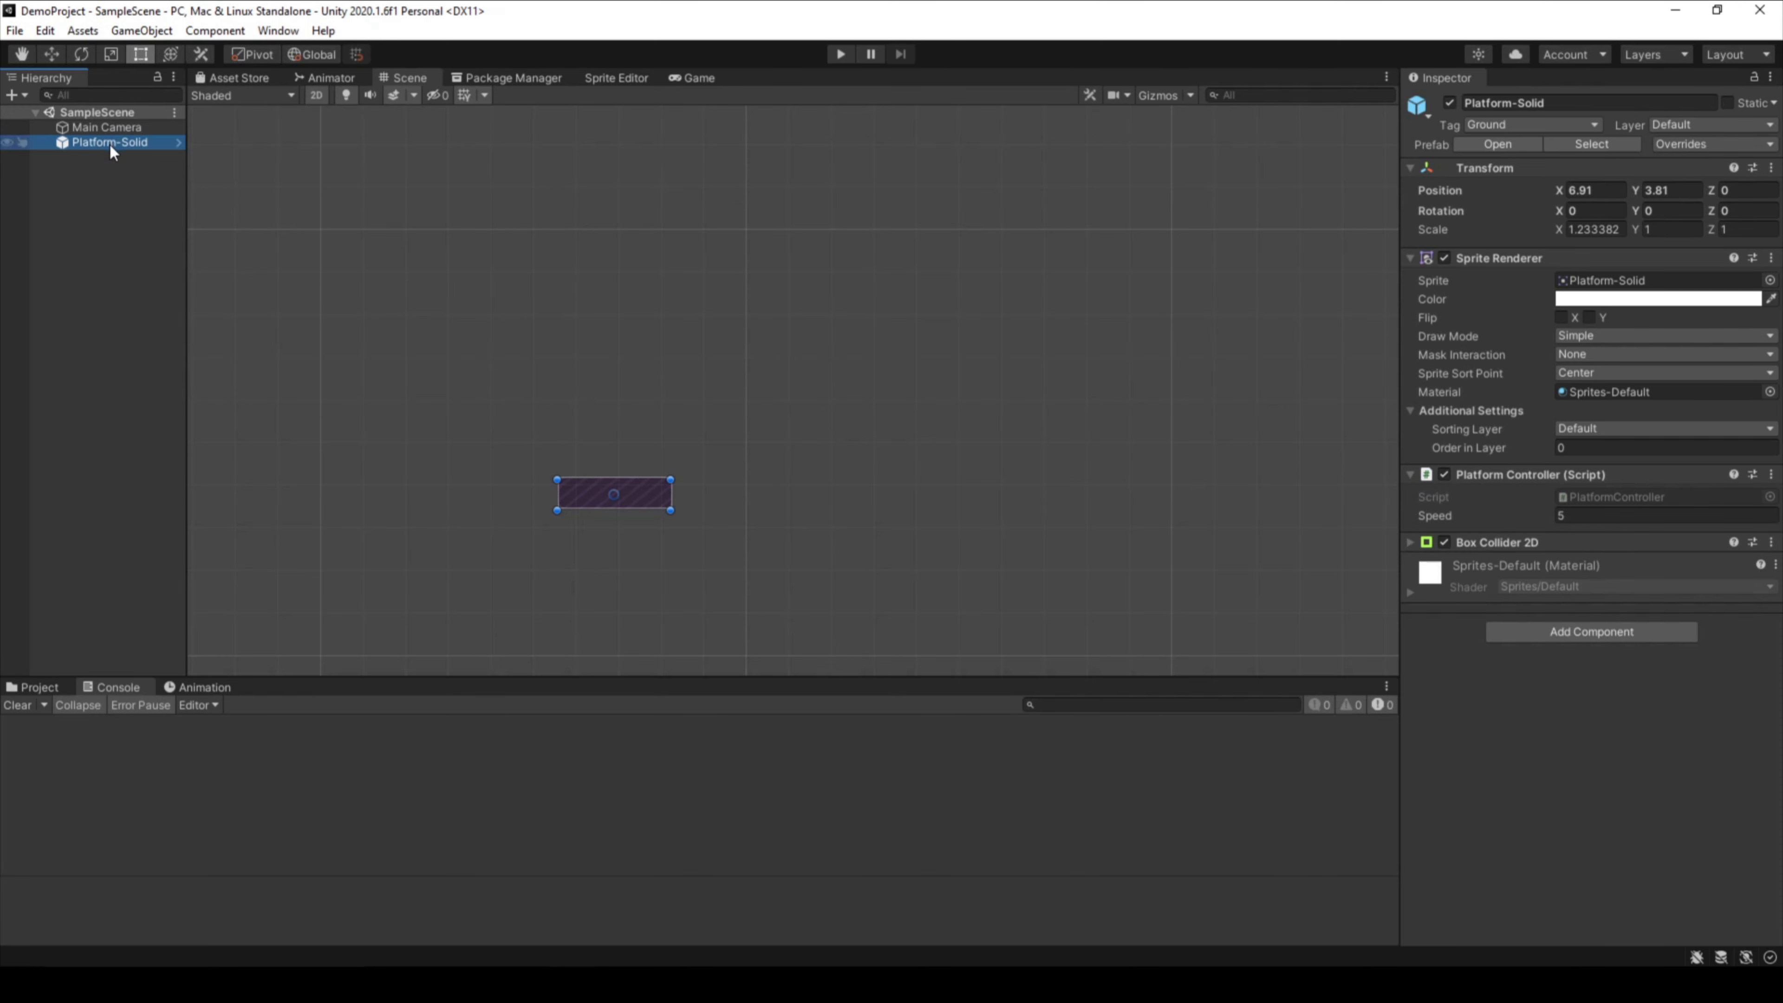
key(ctrl+d)
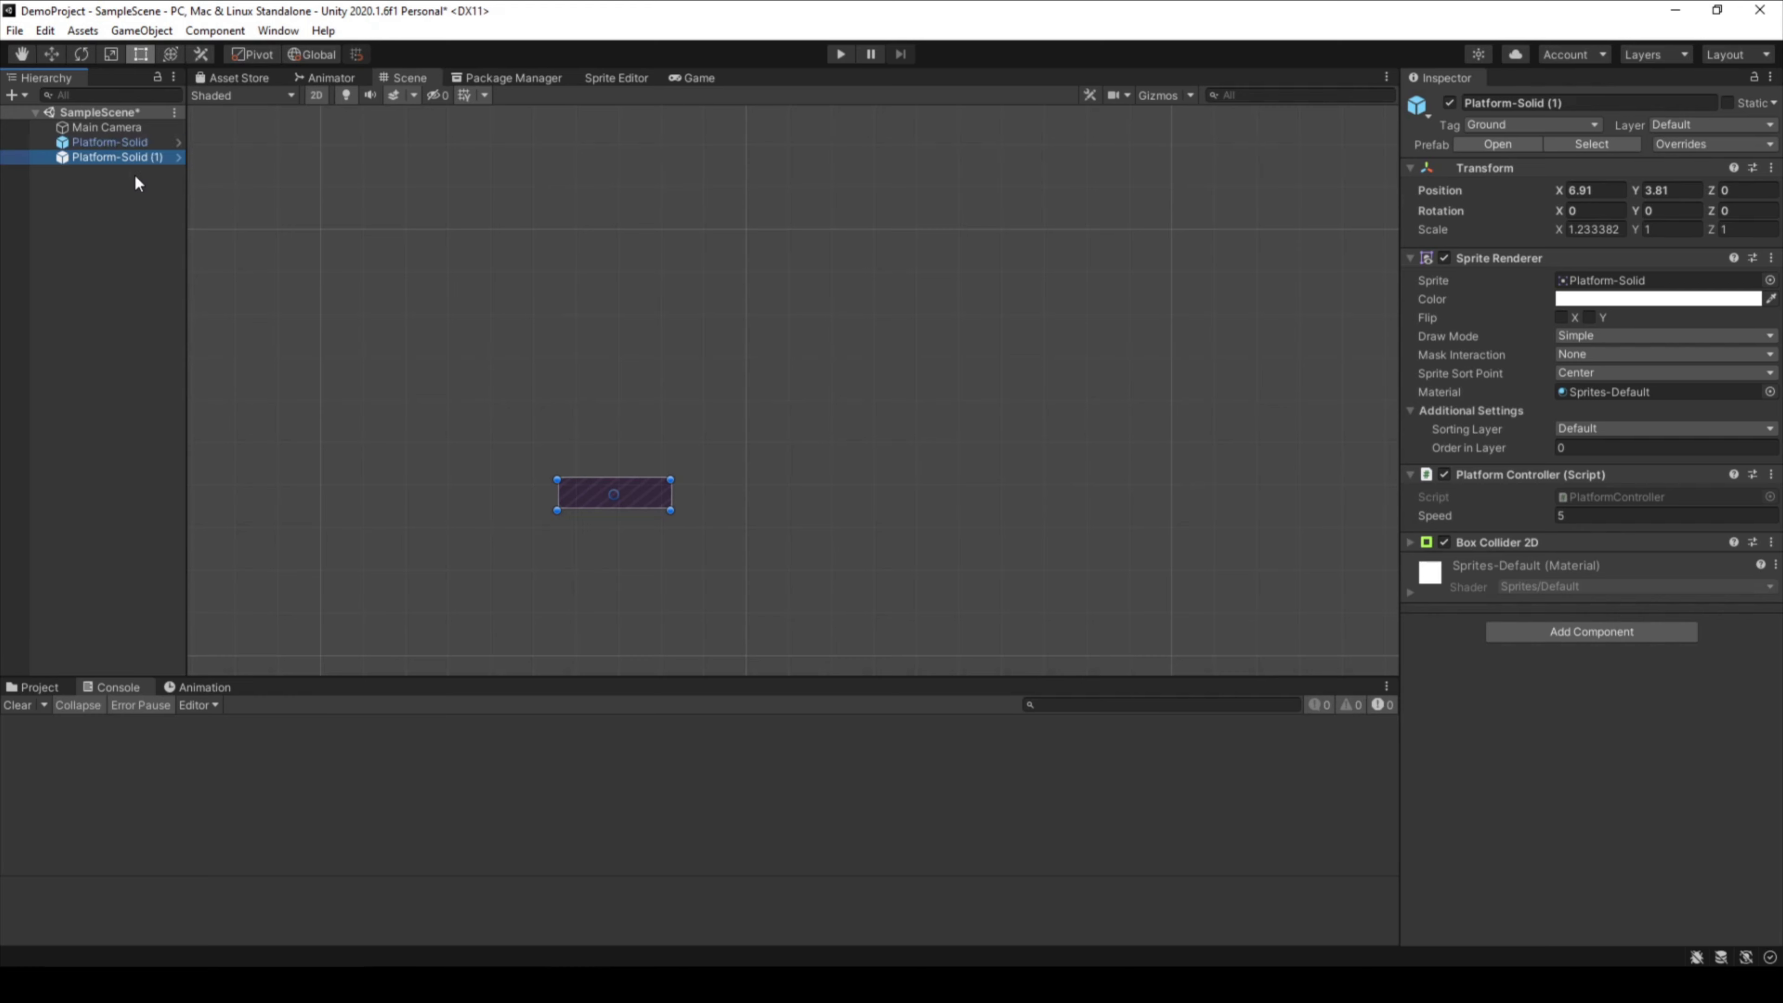
key(ctrl+d)
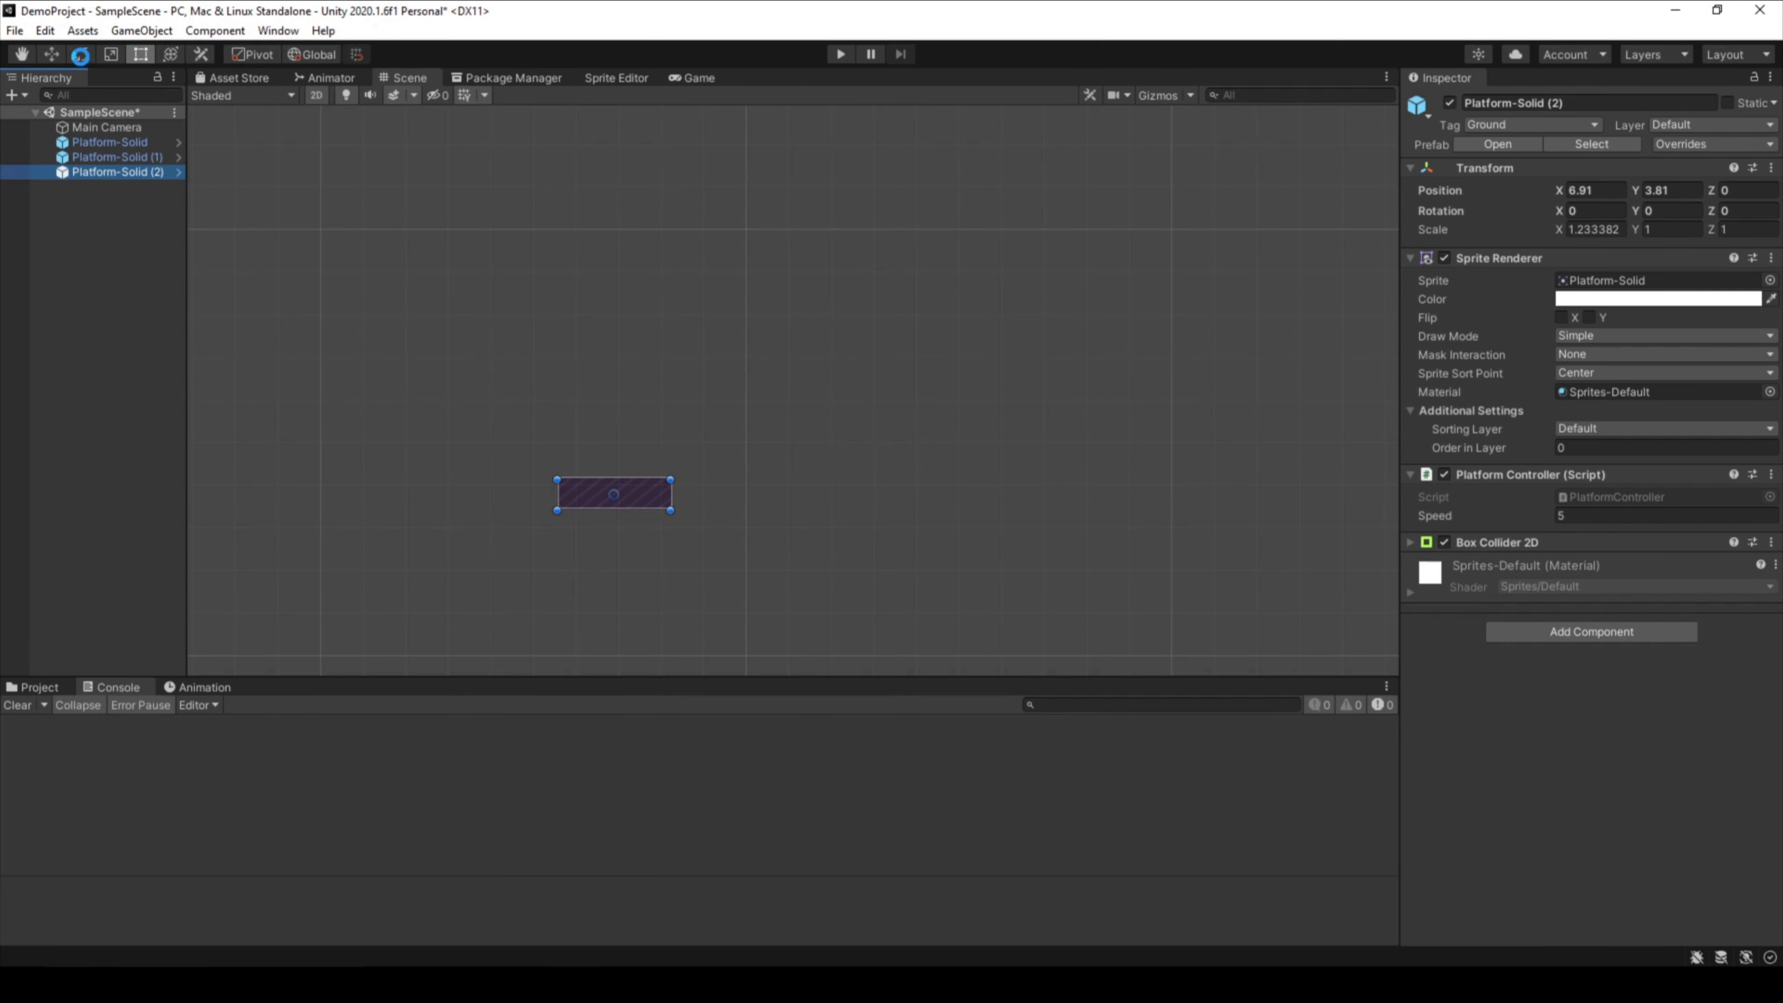
key(ctrl+s)
Move Platform-Solid (2) right to X 10.02 and Platform-Solid (1) to X 13.35
click(55, 53)
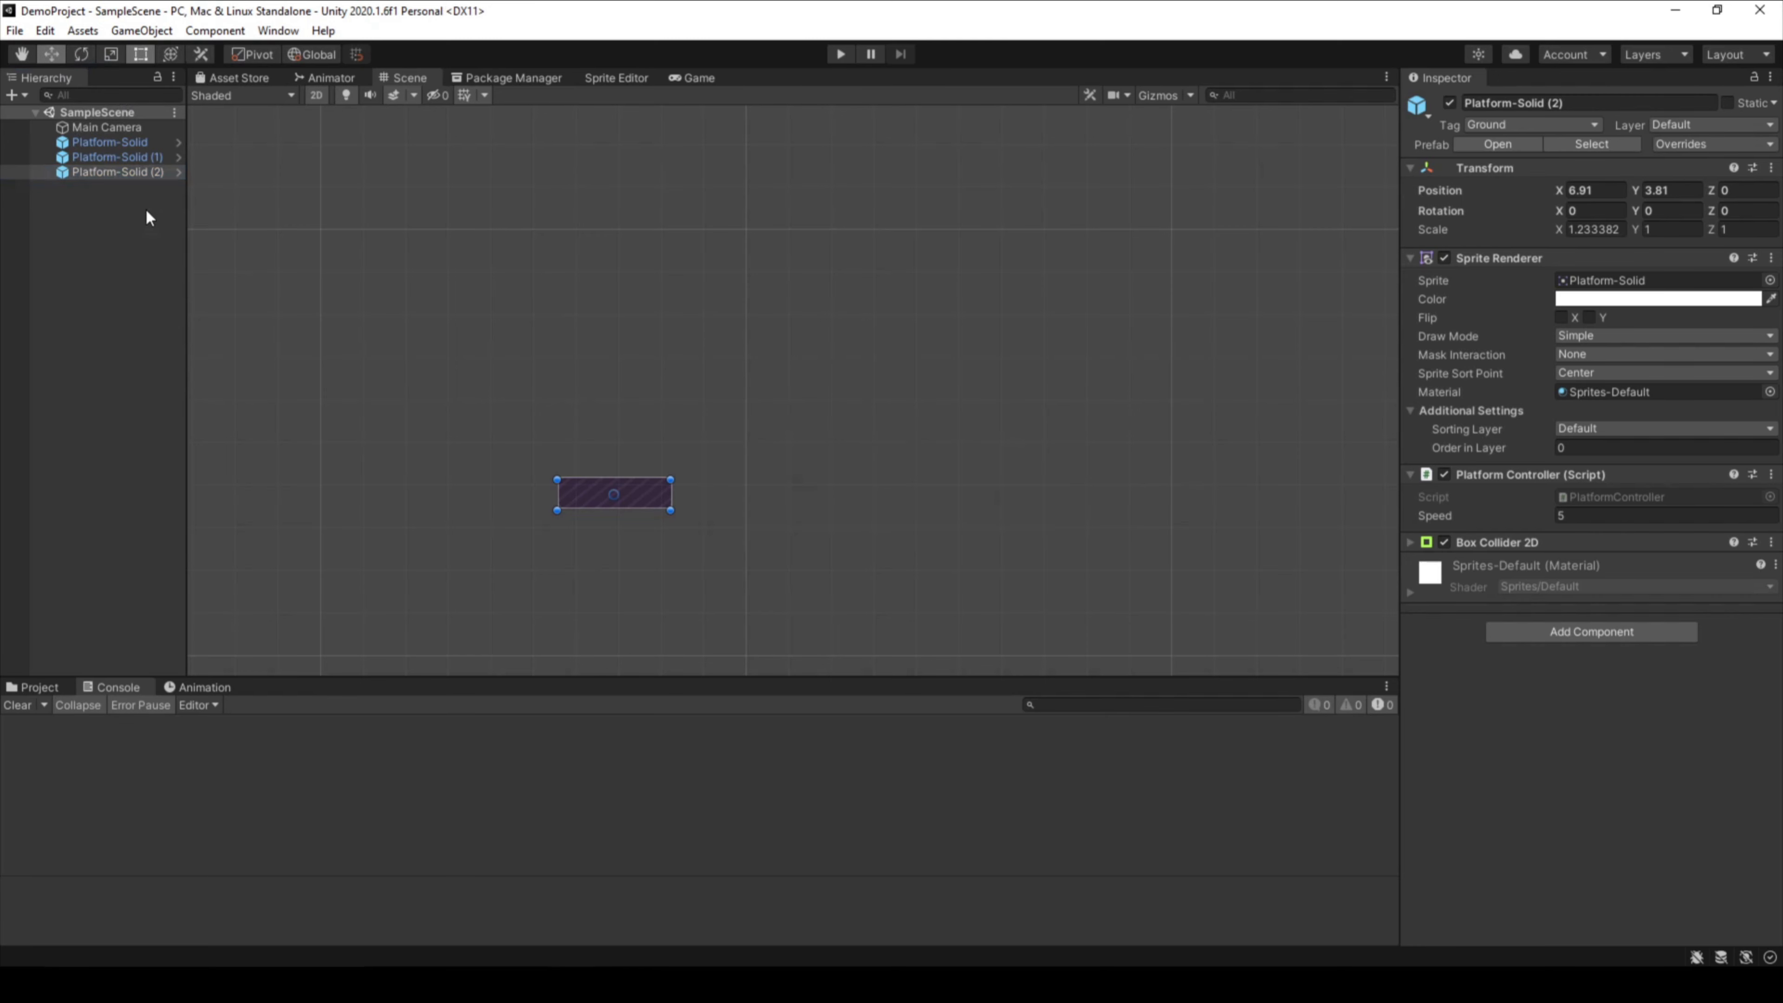
drag(690, 497, 827, 503)
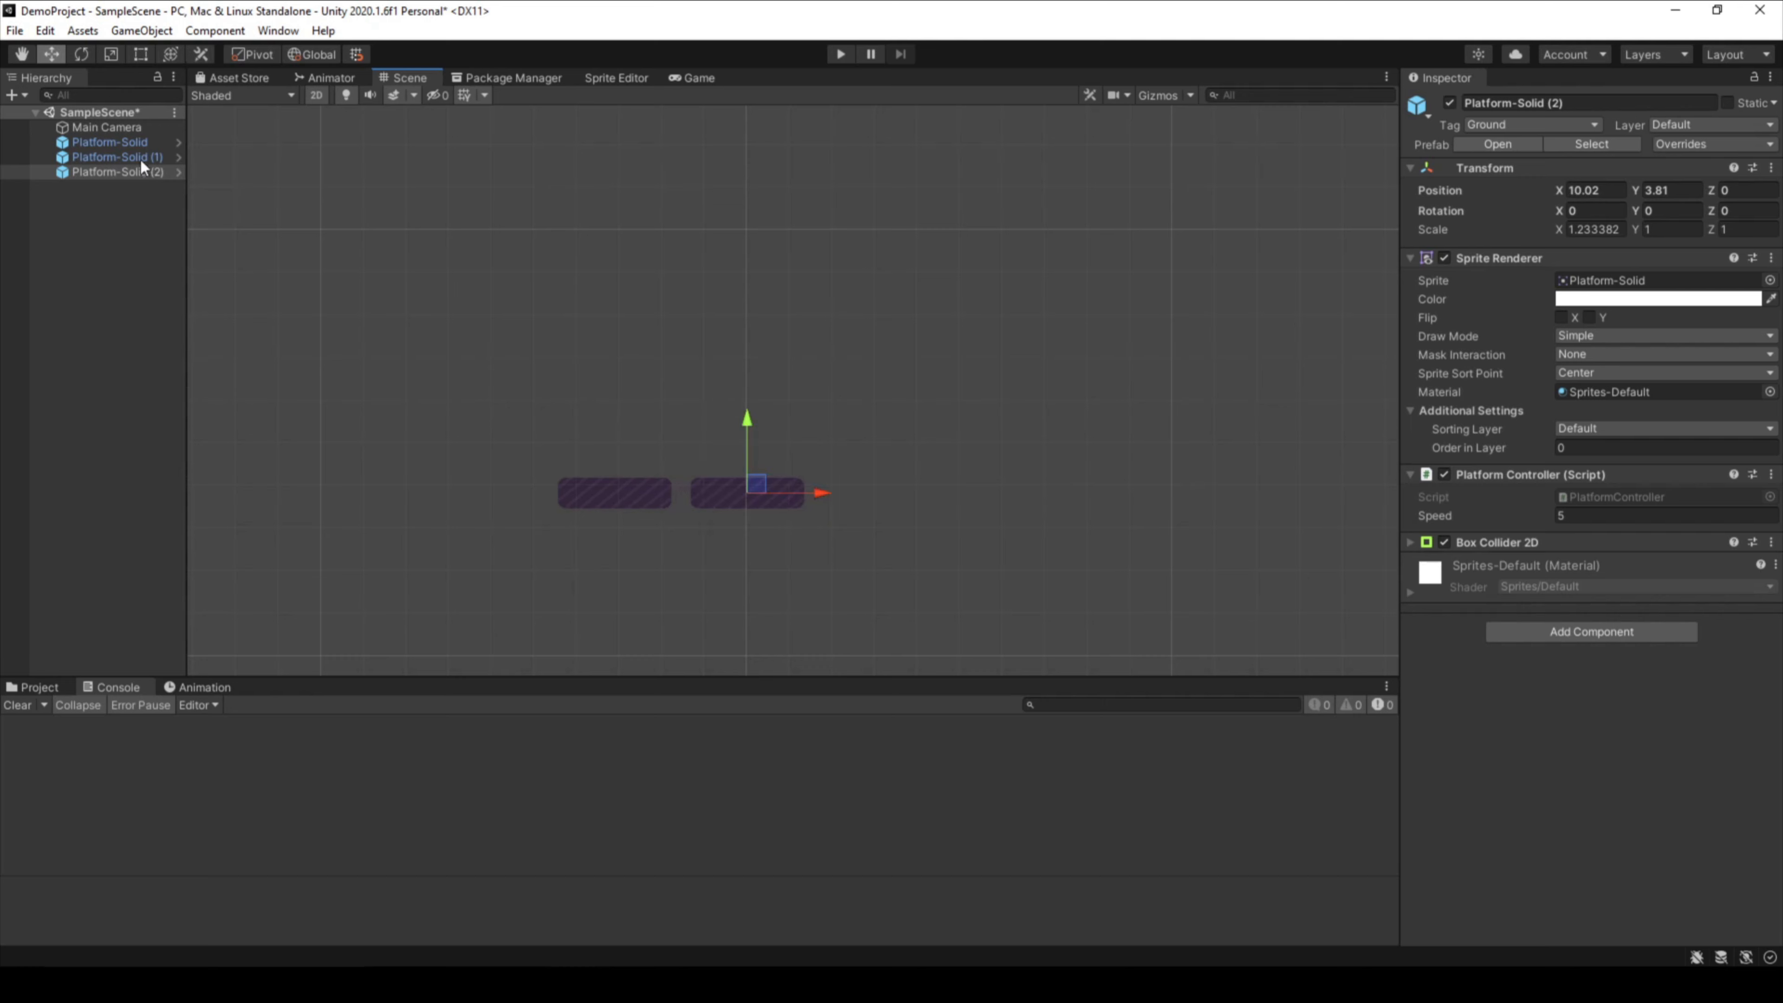
click(116, 157)
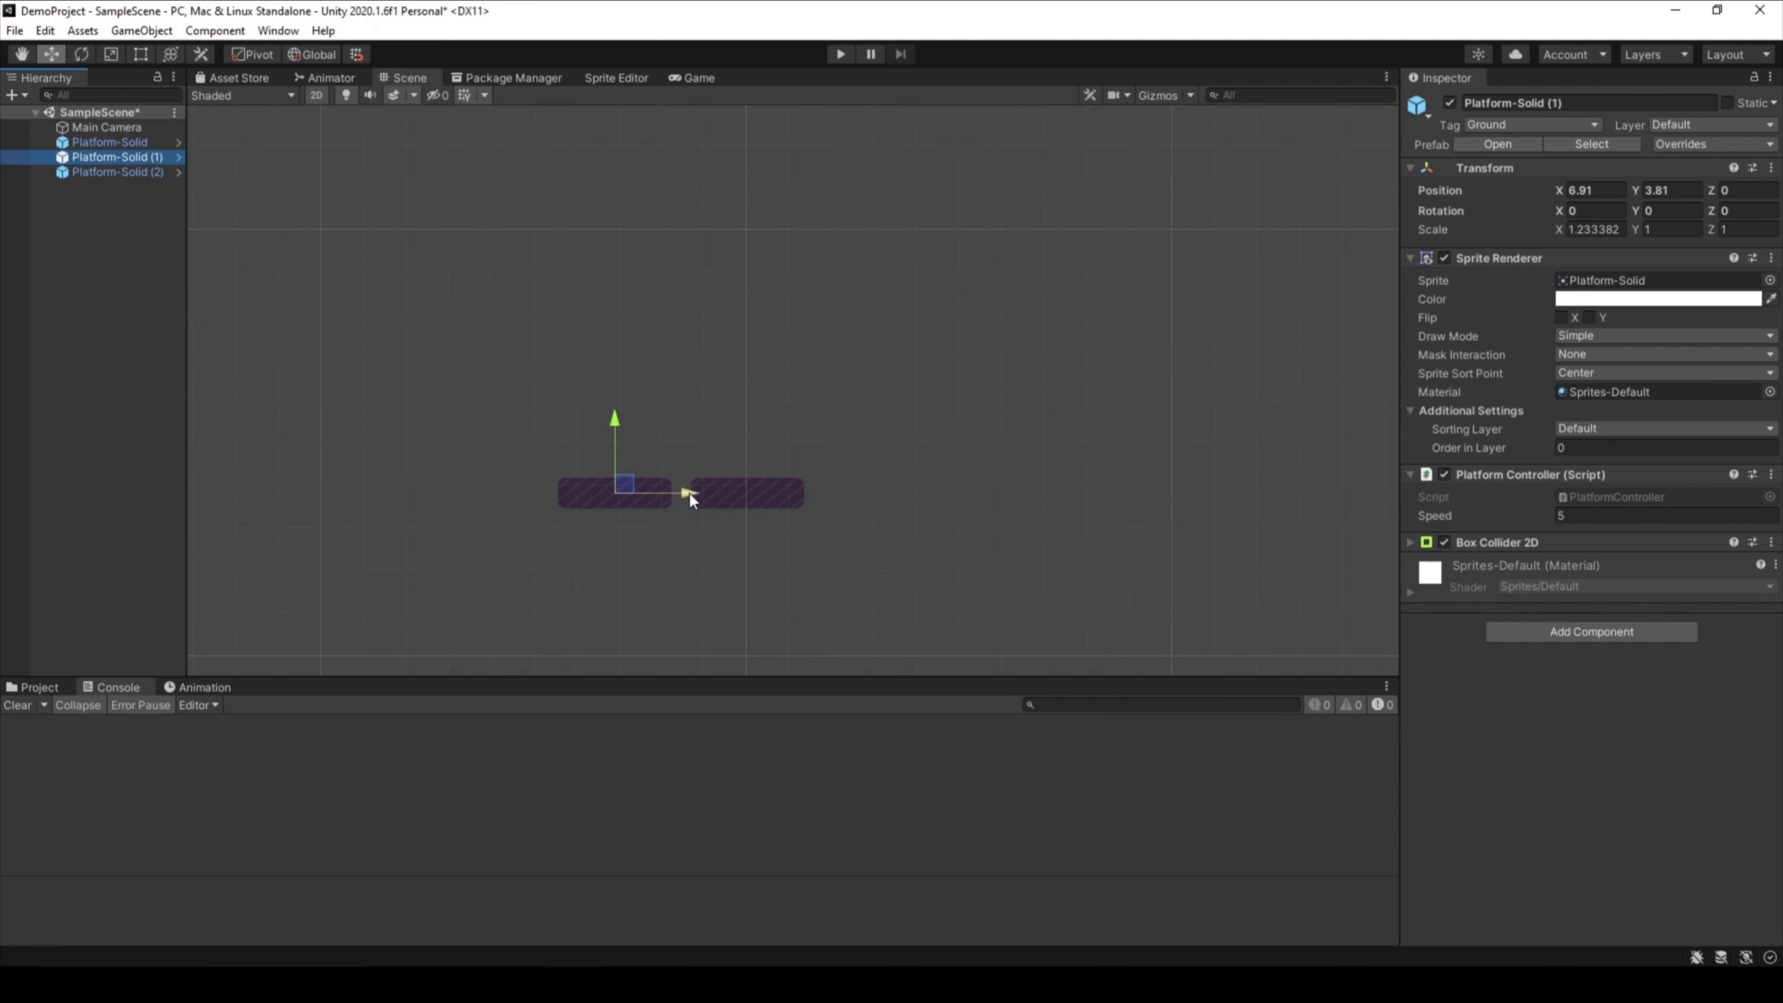
drag(690, 493, 963, 495)
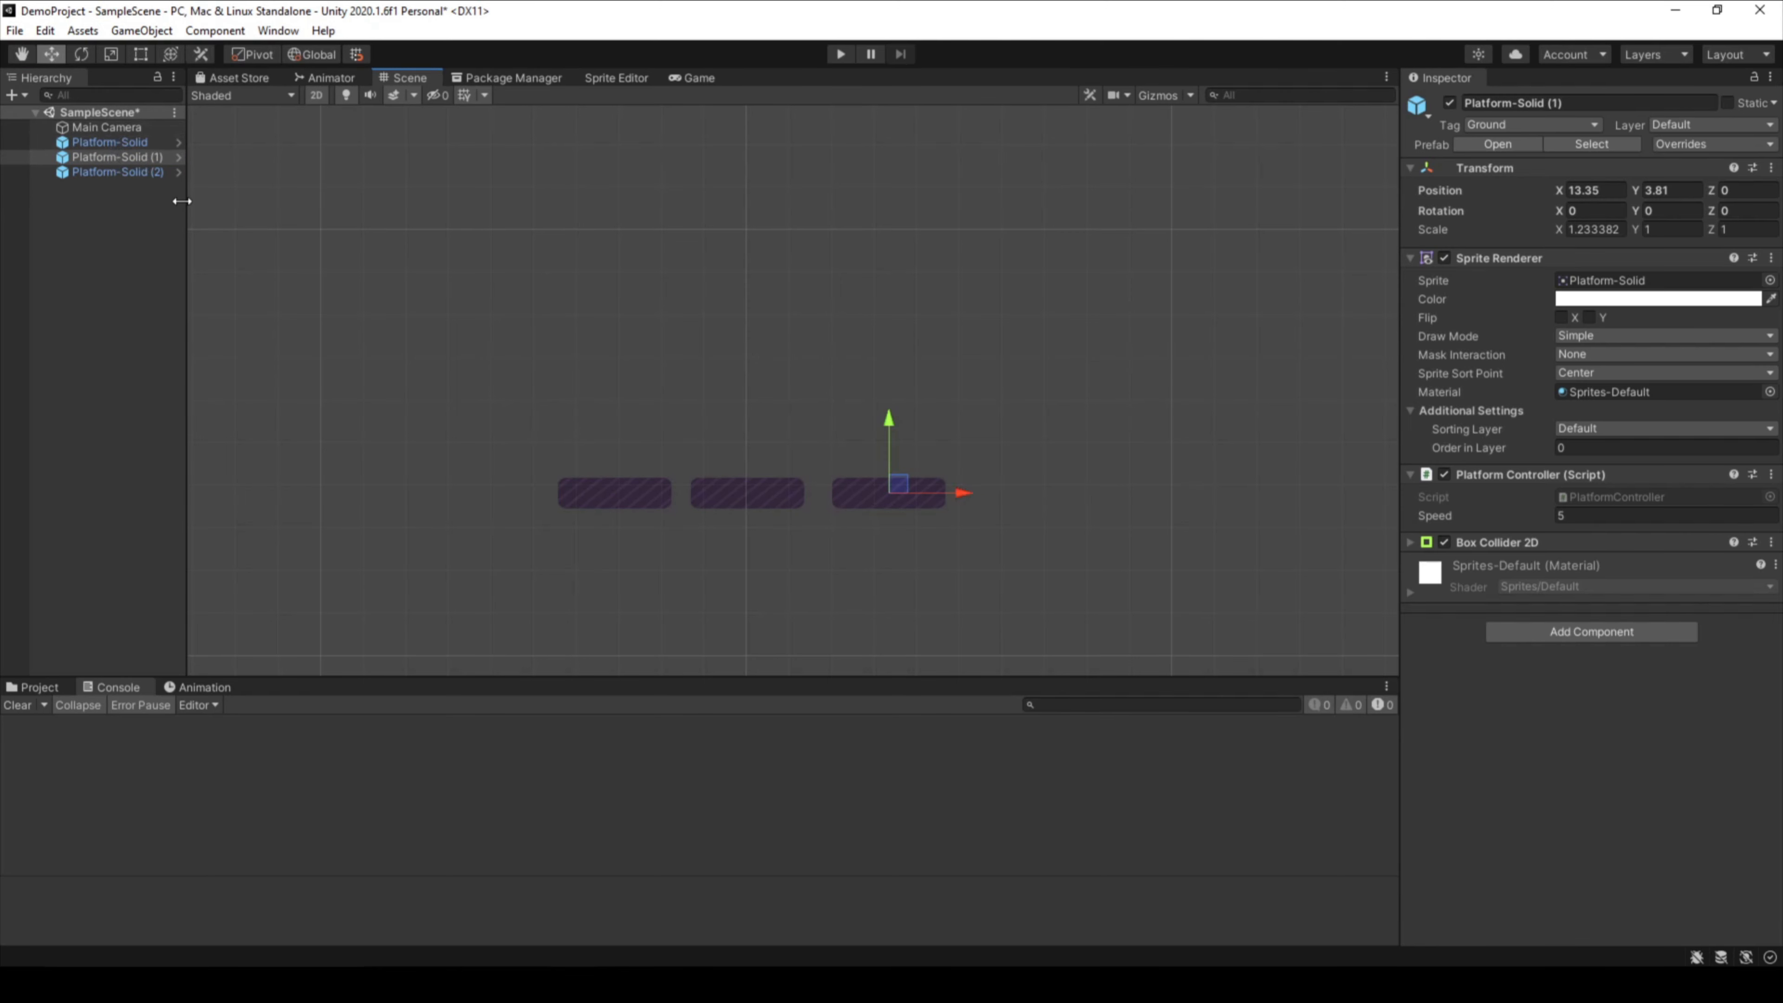
Set Platform-Solid (1) Speed to 1 and Platform-Solid (2) Speed to 10, then play the scene
click(1562, 516)
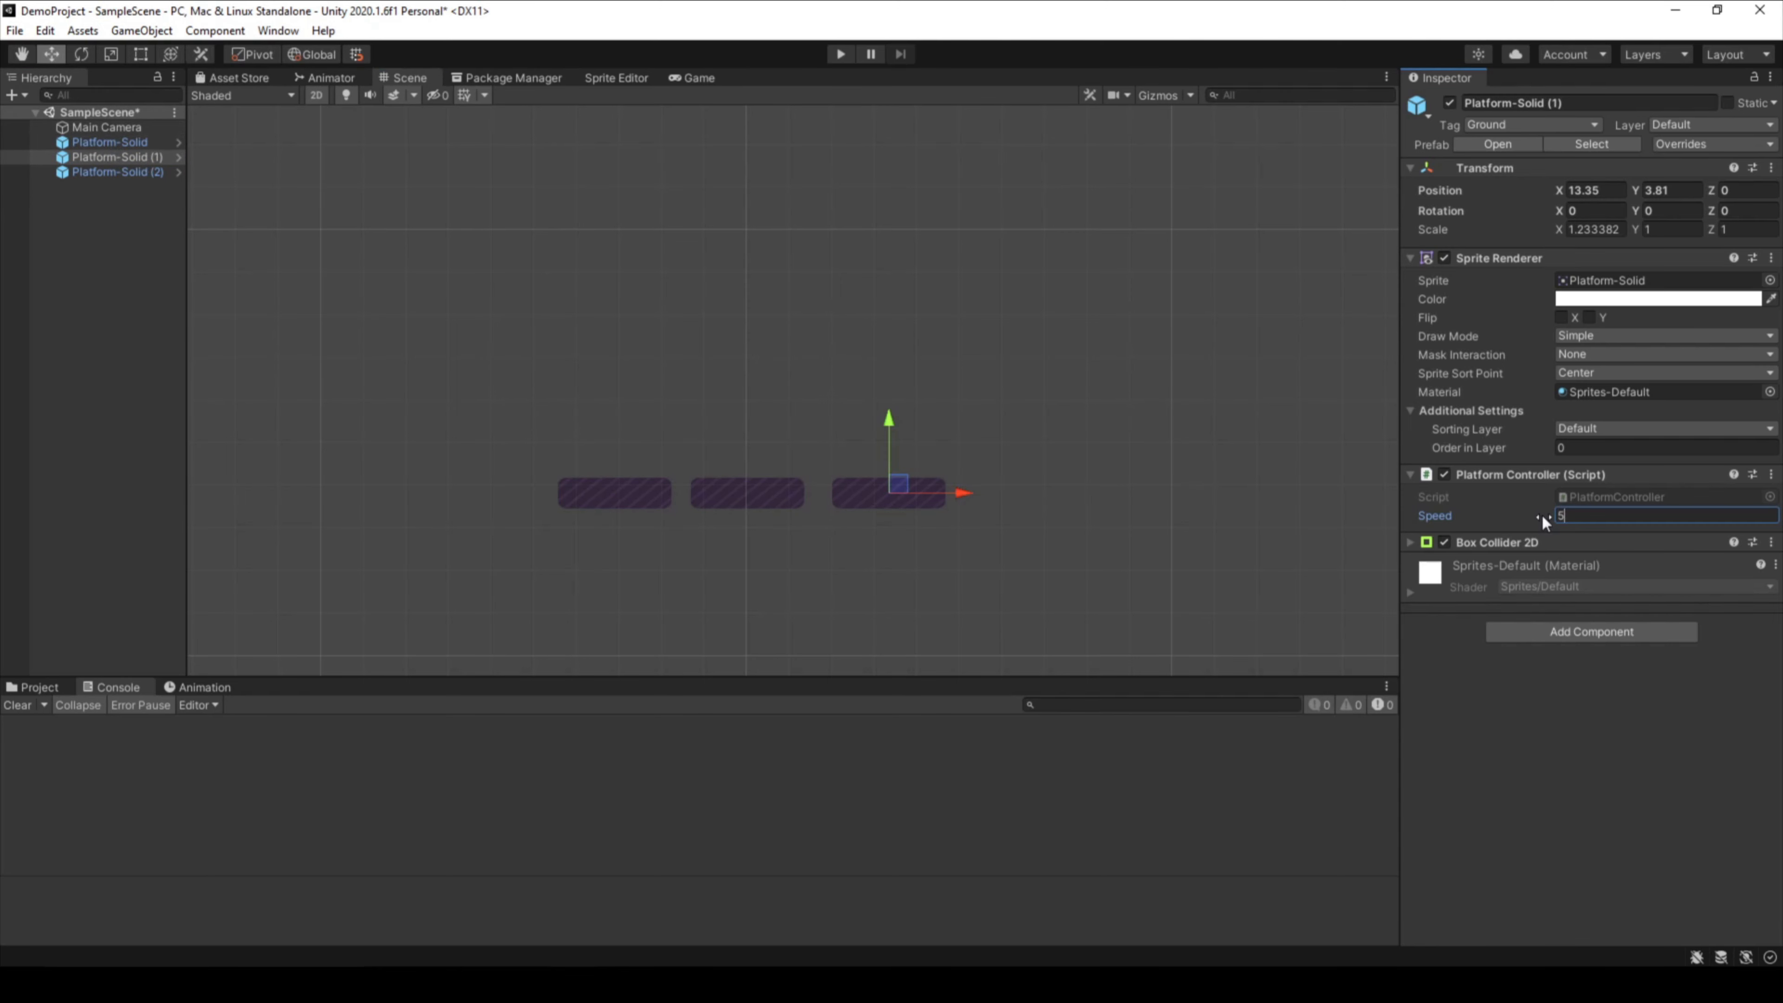
text(1)
click(144, 174)
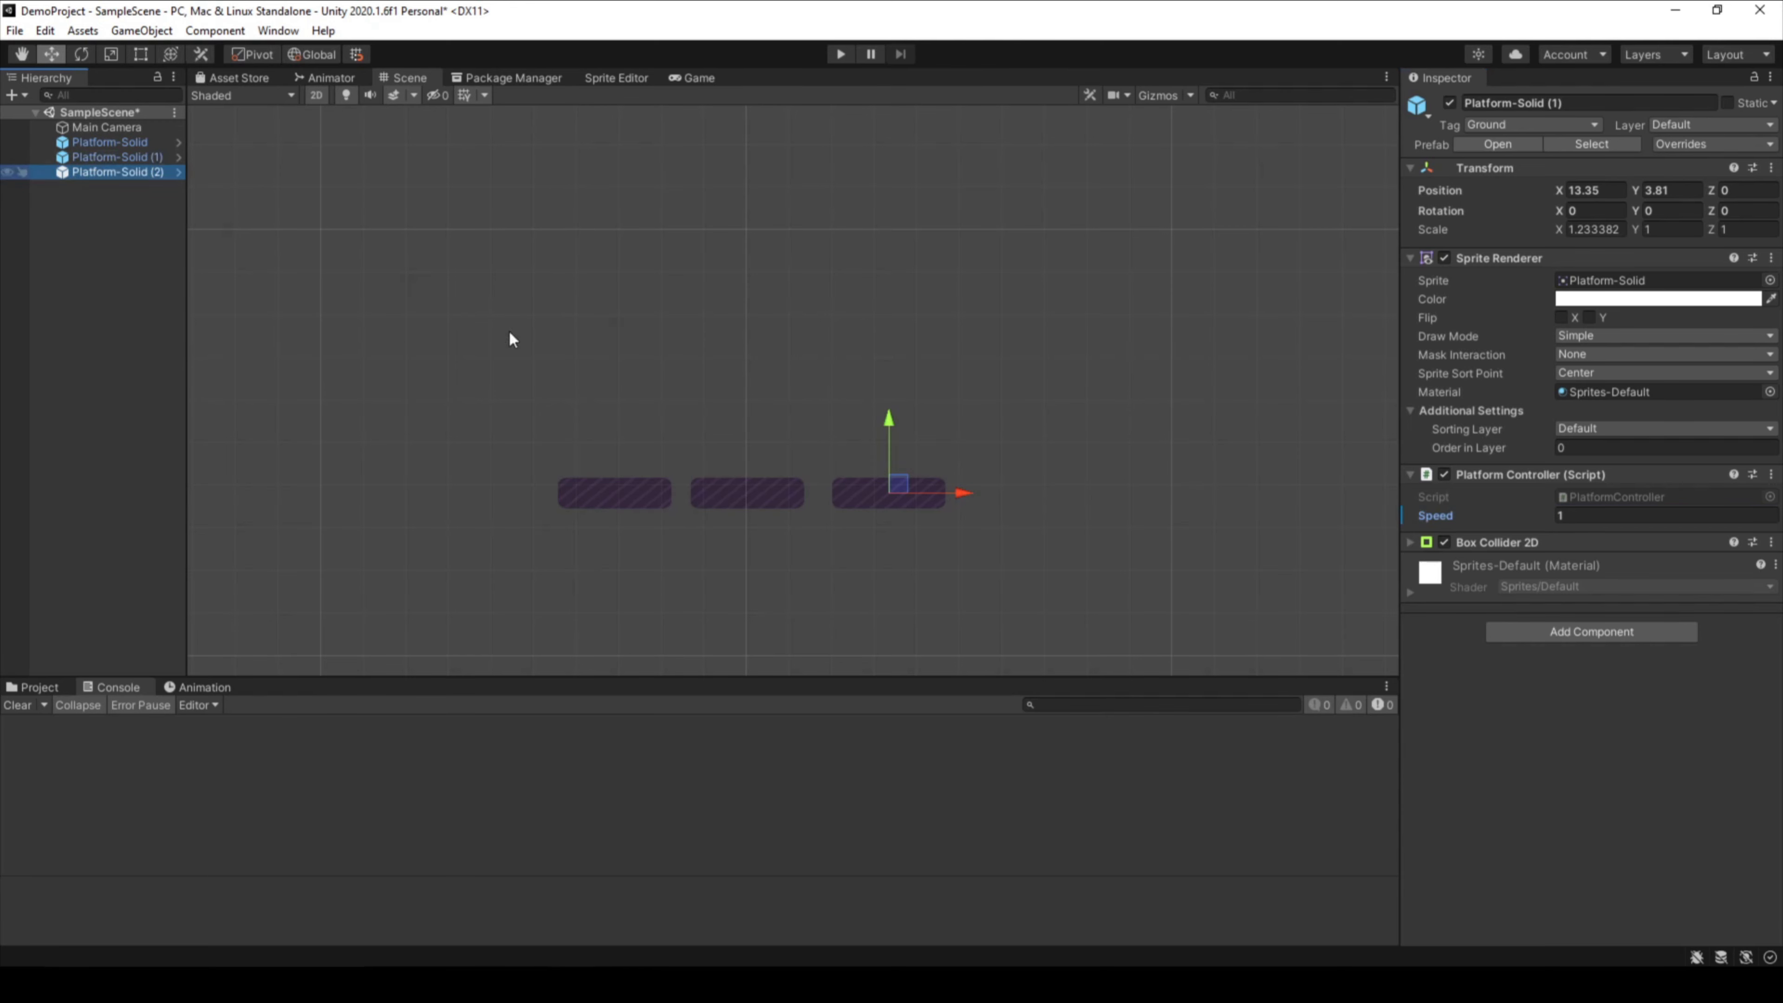
click(1590, 515)
text(10.02)
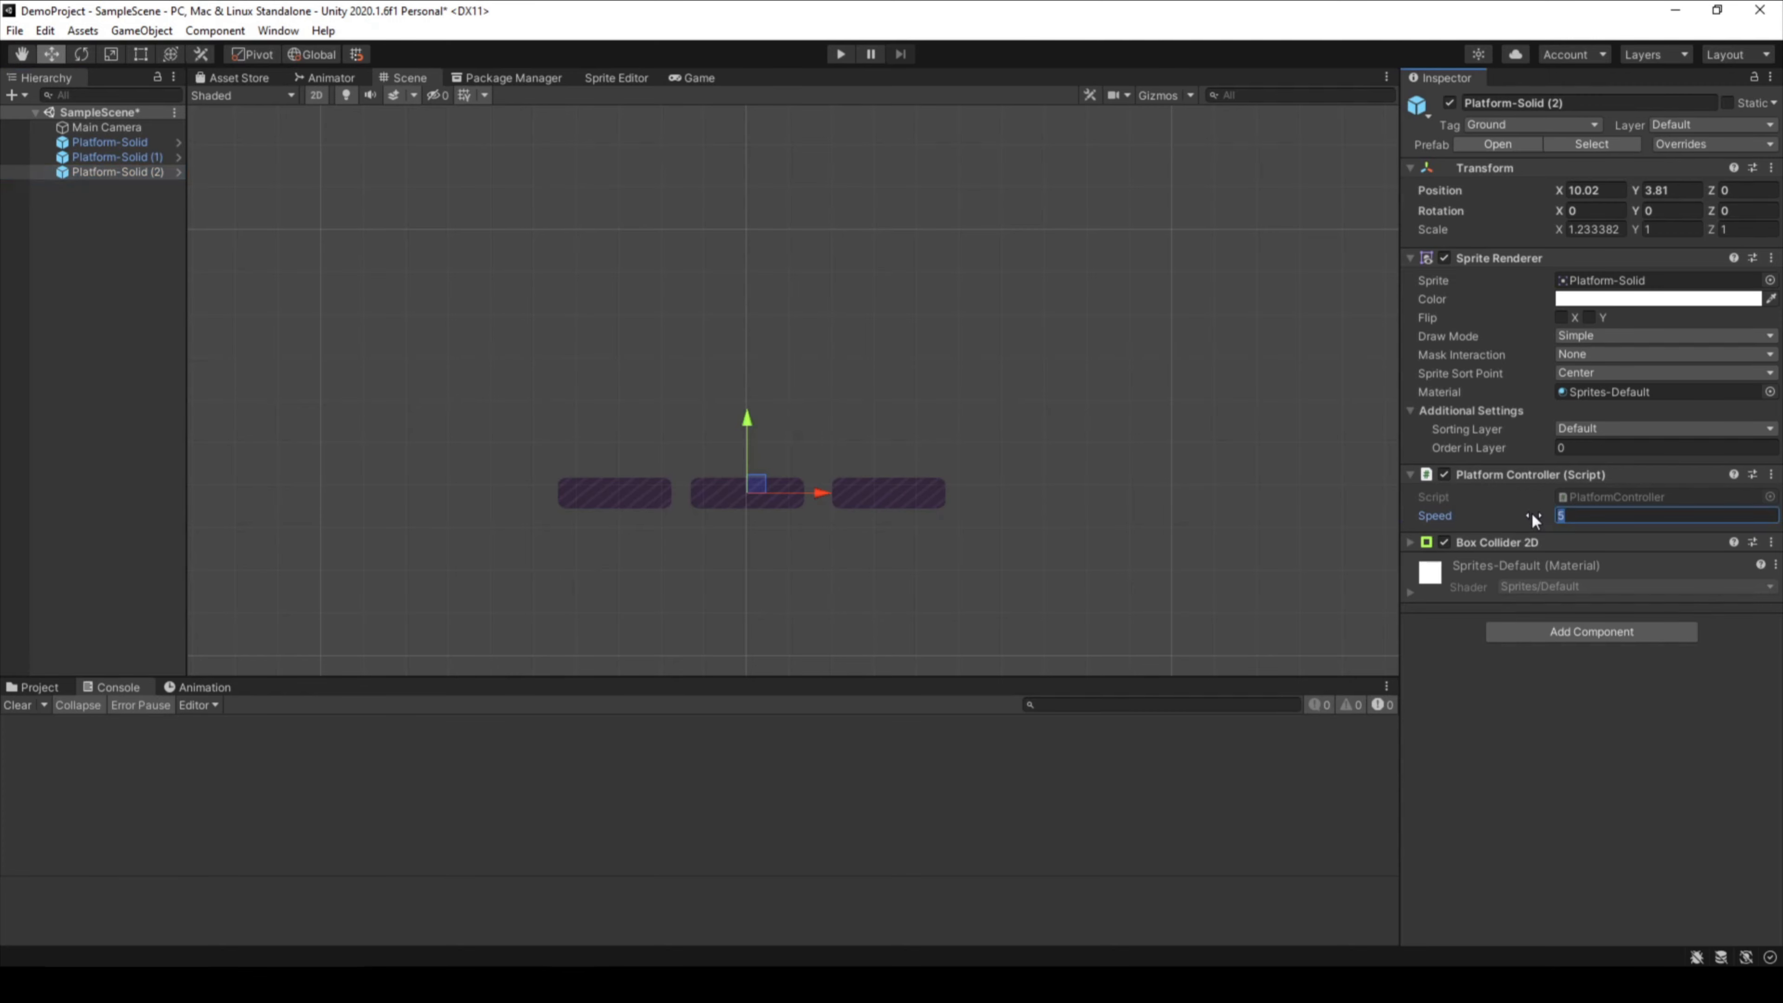
key(ctrl+p)
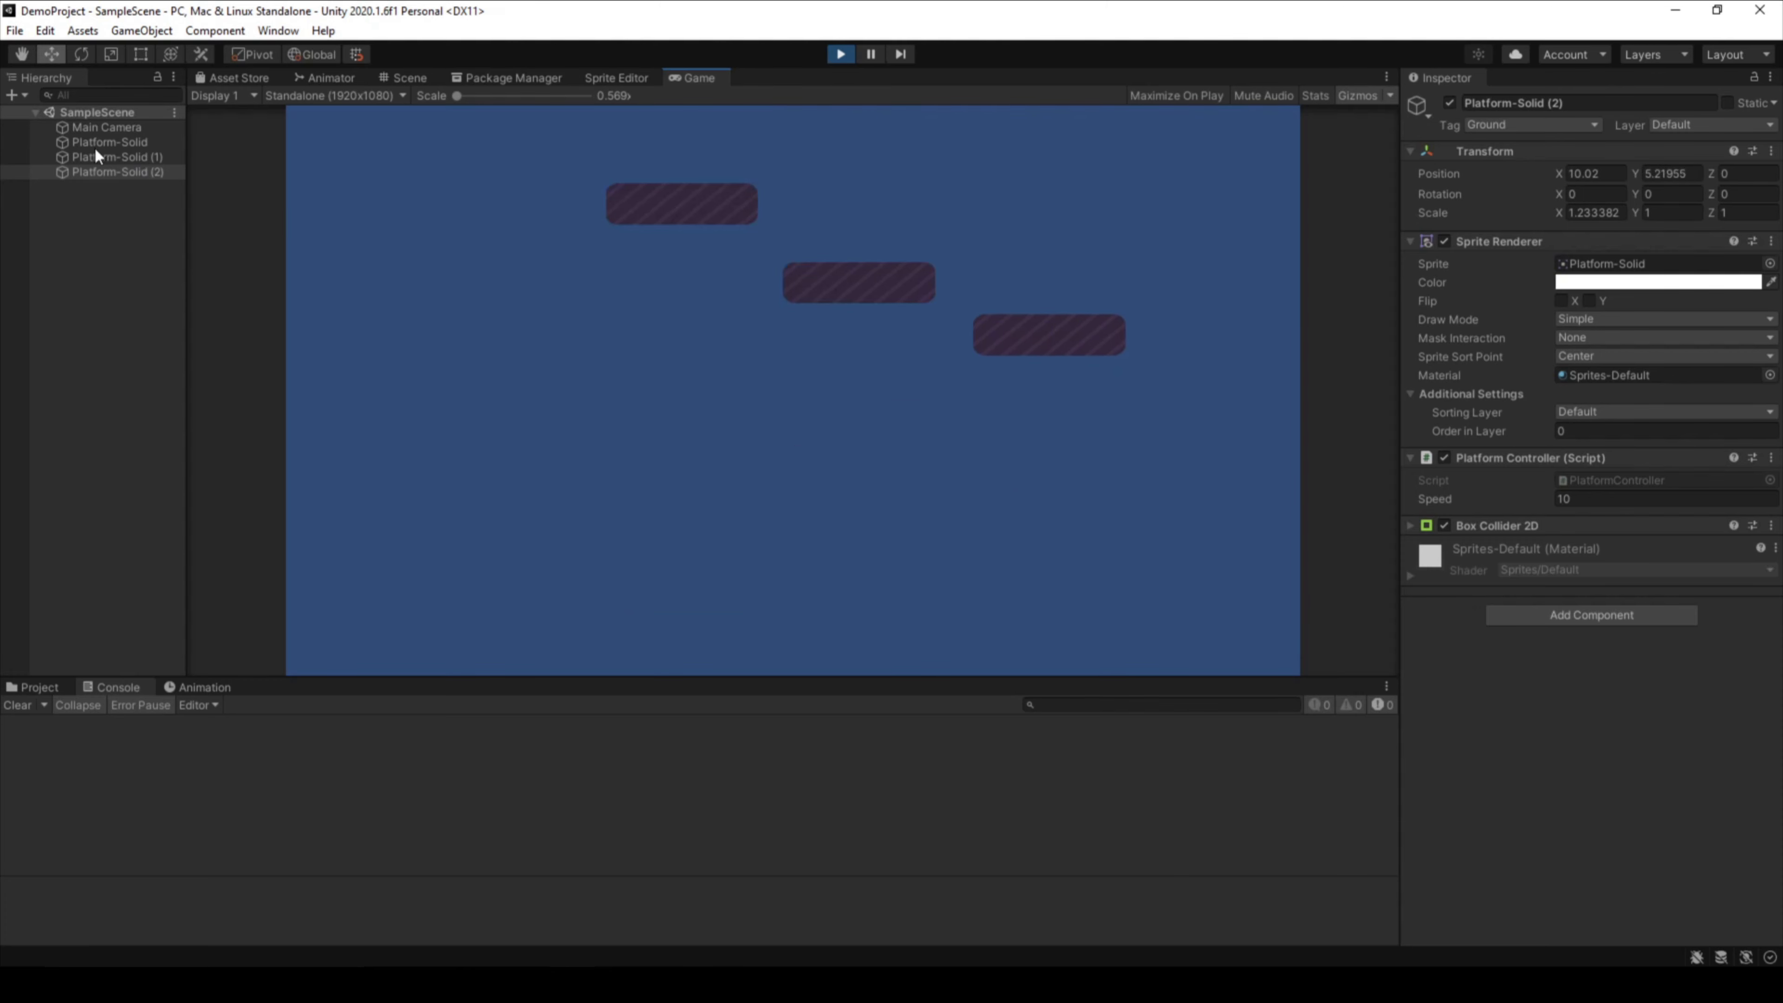
During play, set Platform-Solid (1)'s Speed to 2, scrub it higher, then enter 10
click(108, 156)
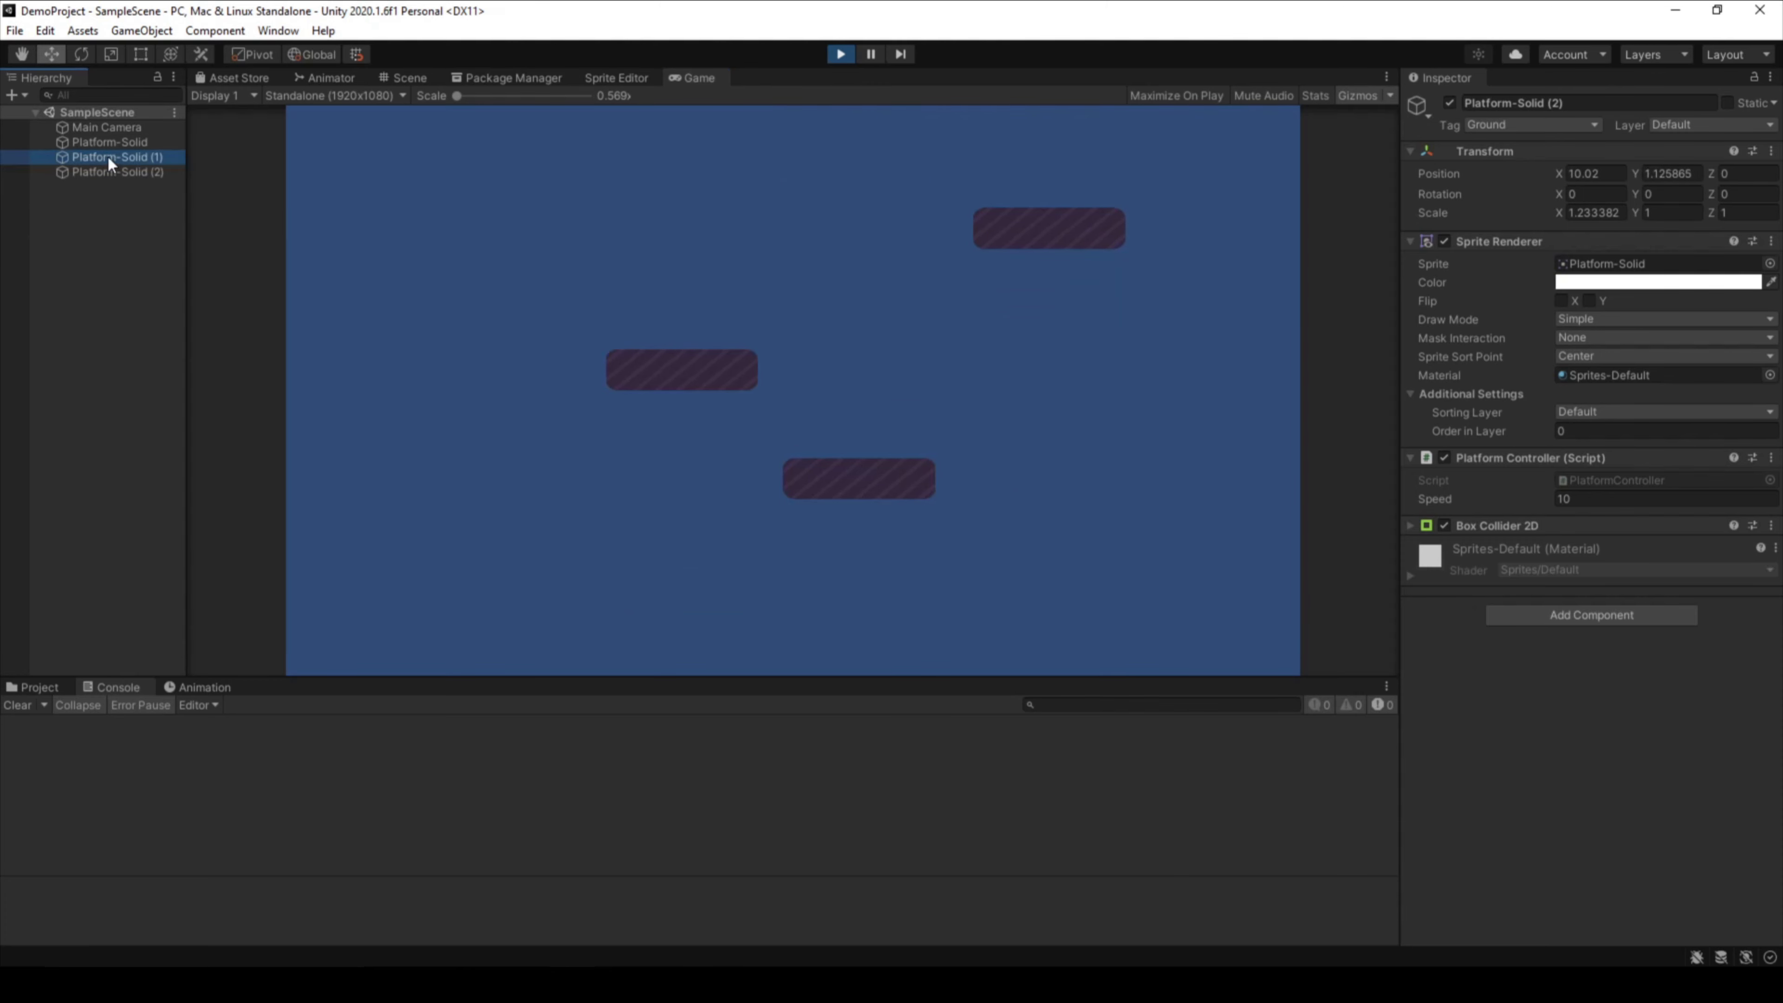
click(1583, 500)
text(2)
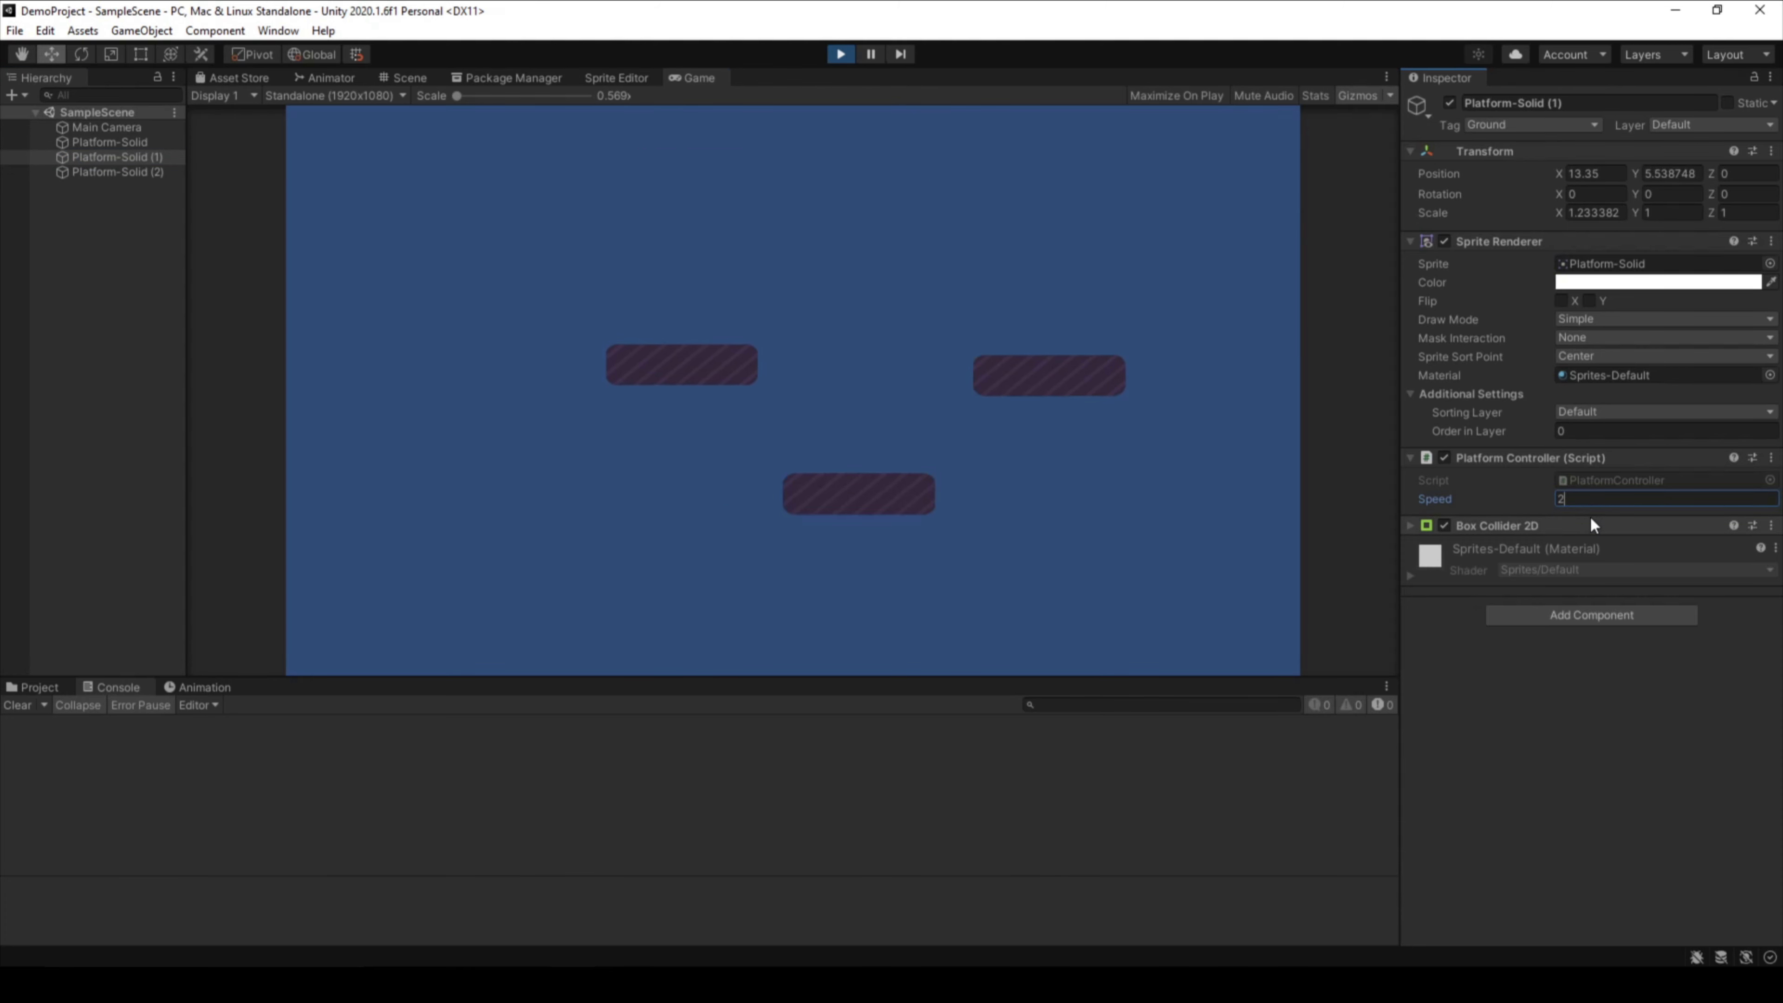
drag(1438, 497, 1612, 500)
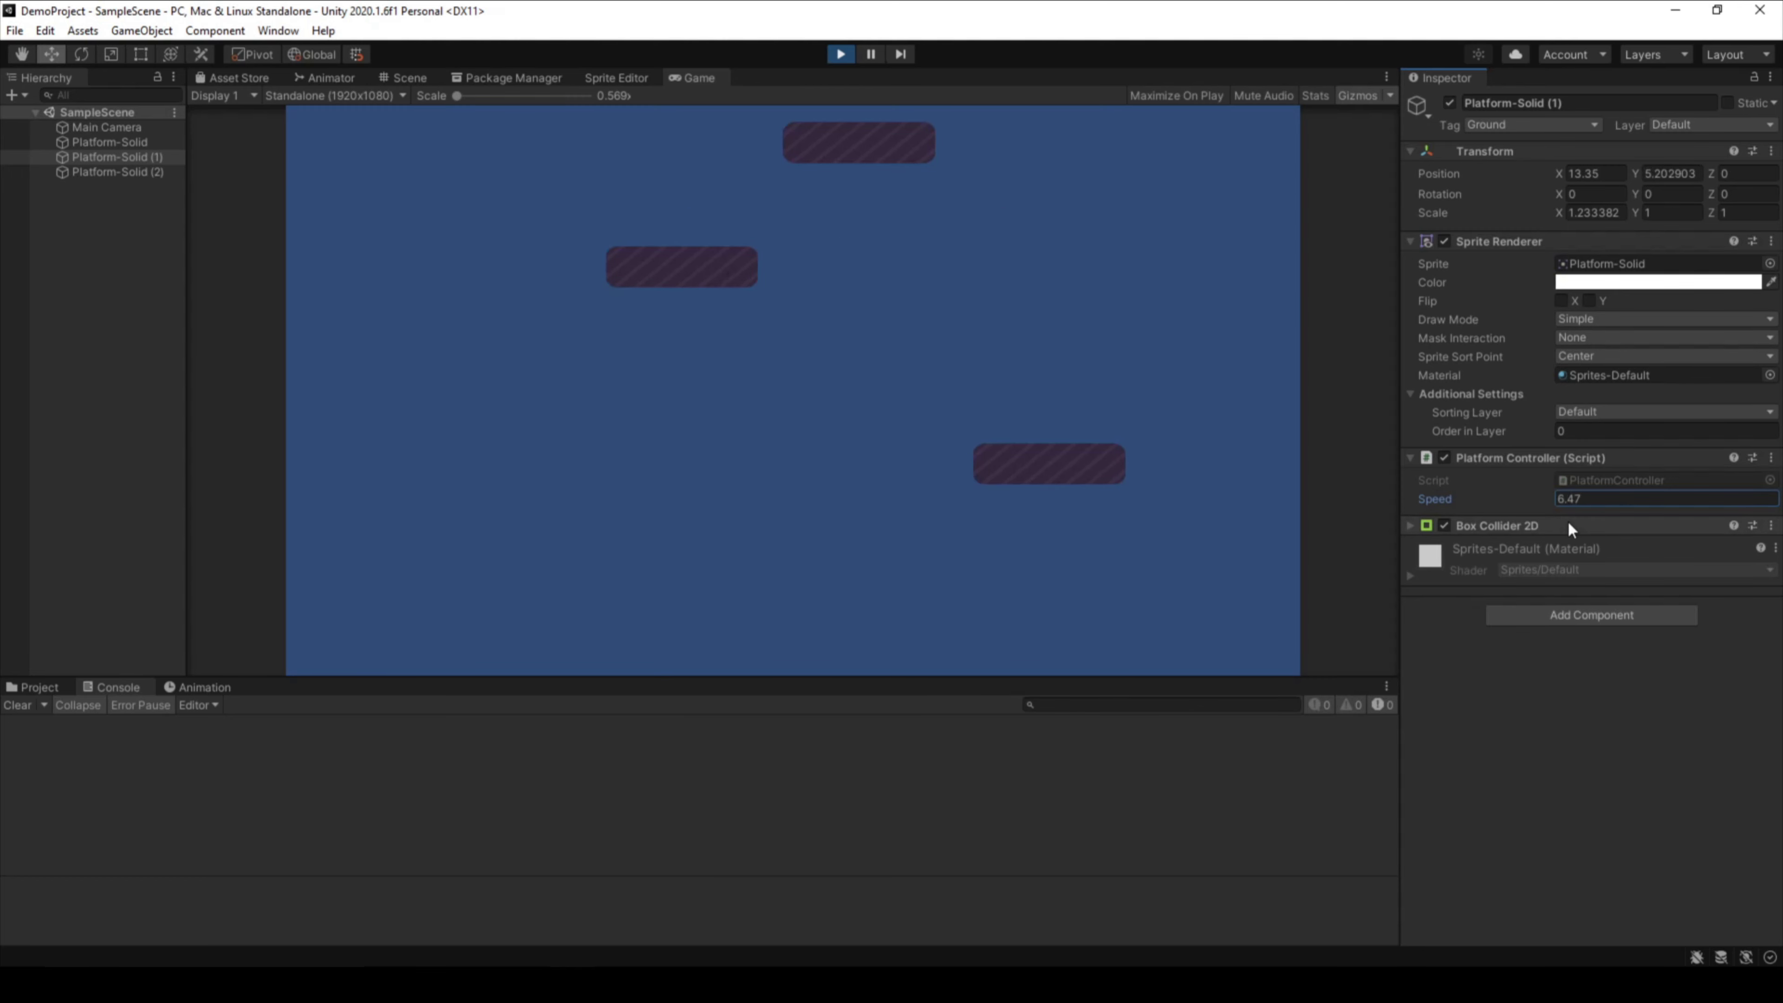
click(1575, 499)
text(1)
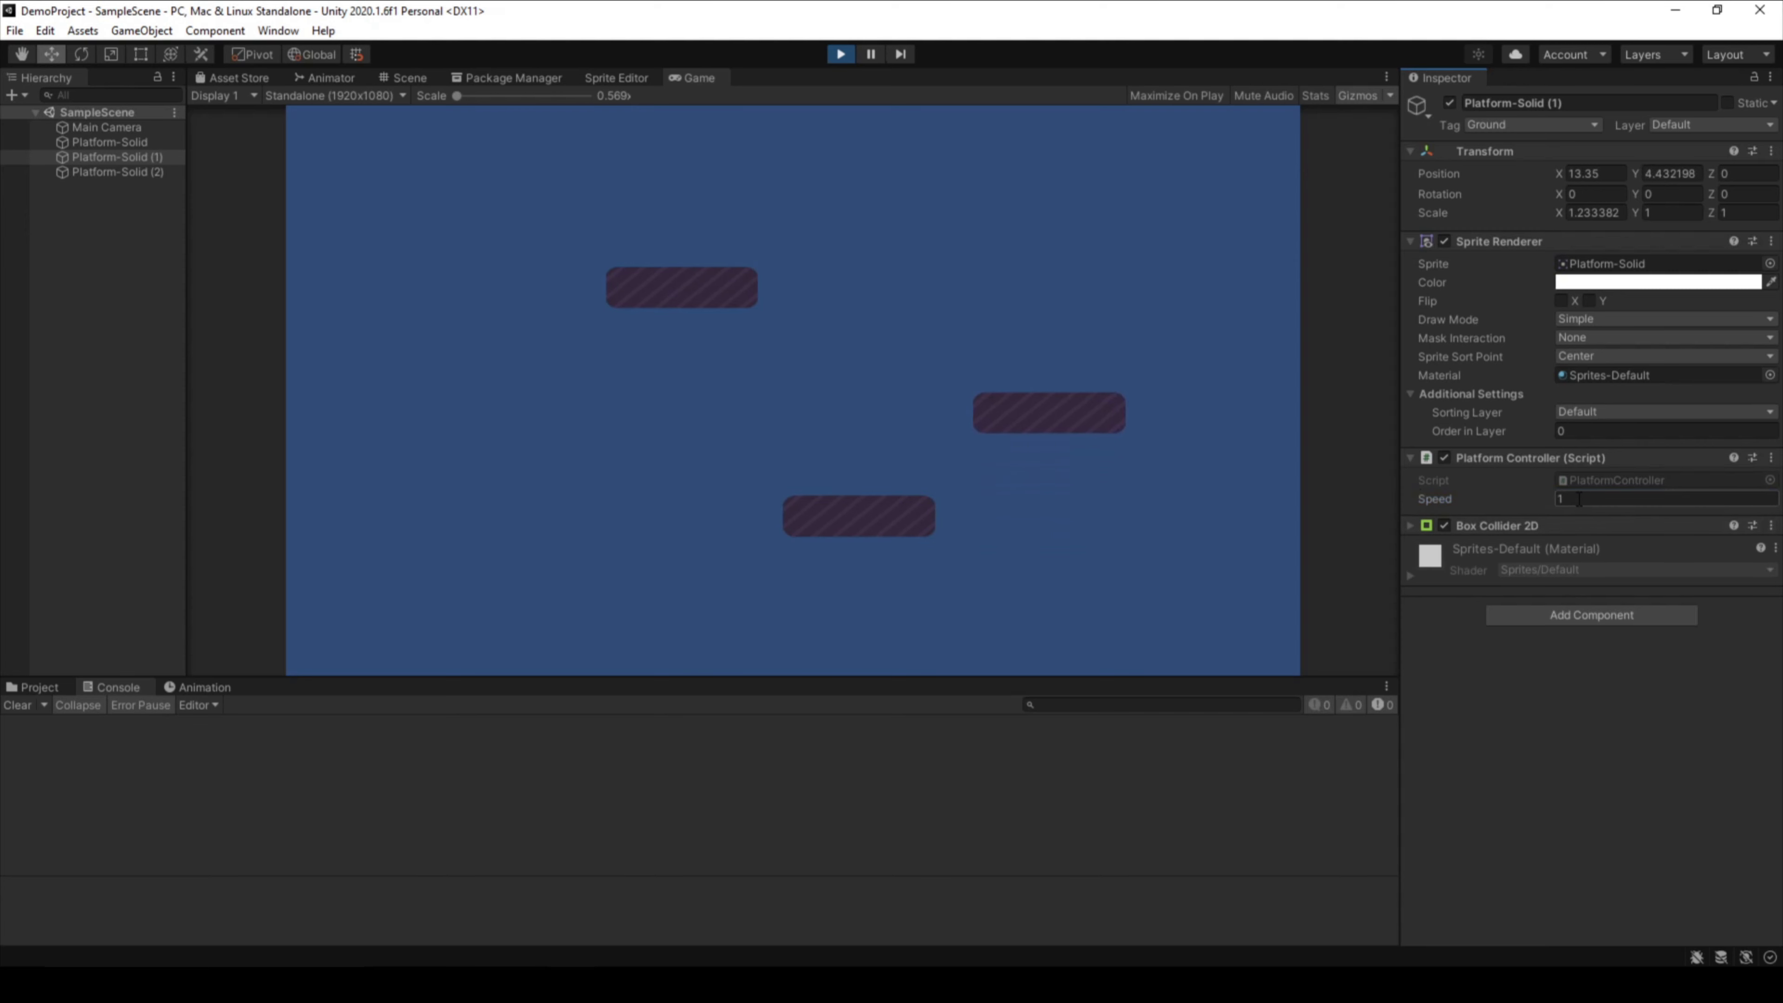
text(0)
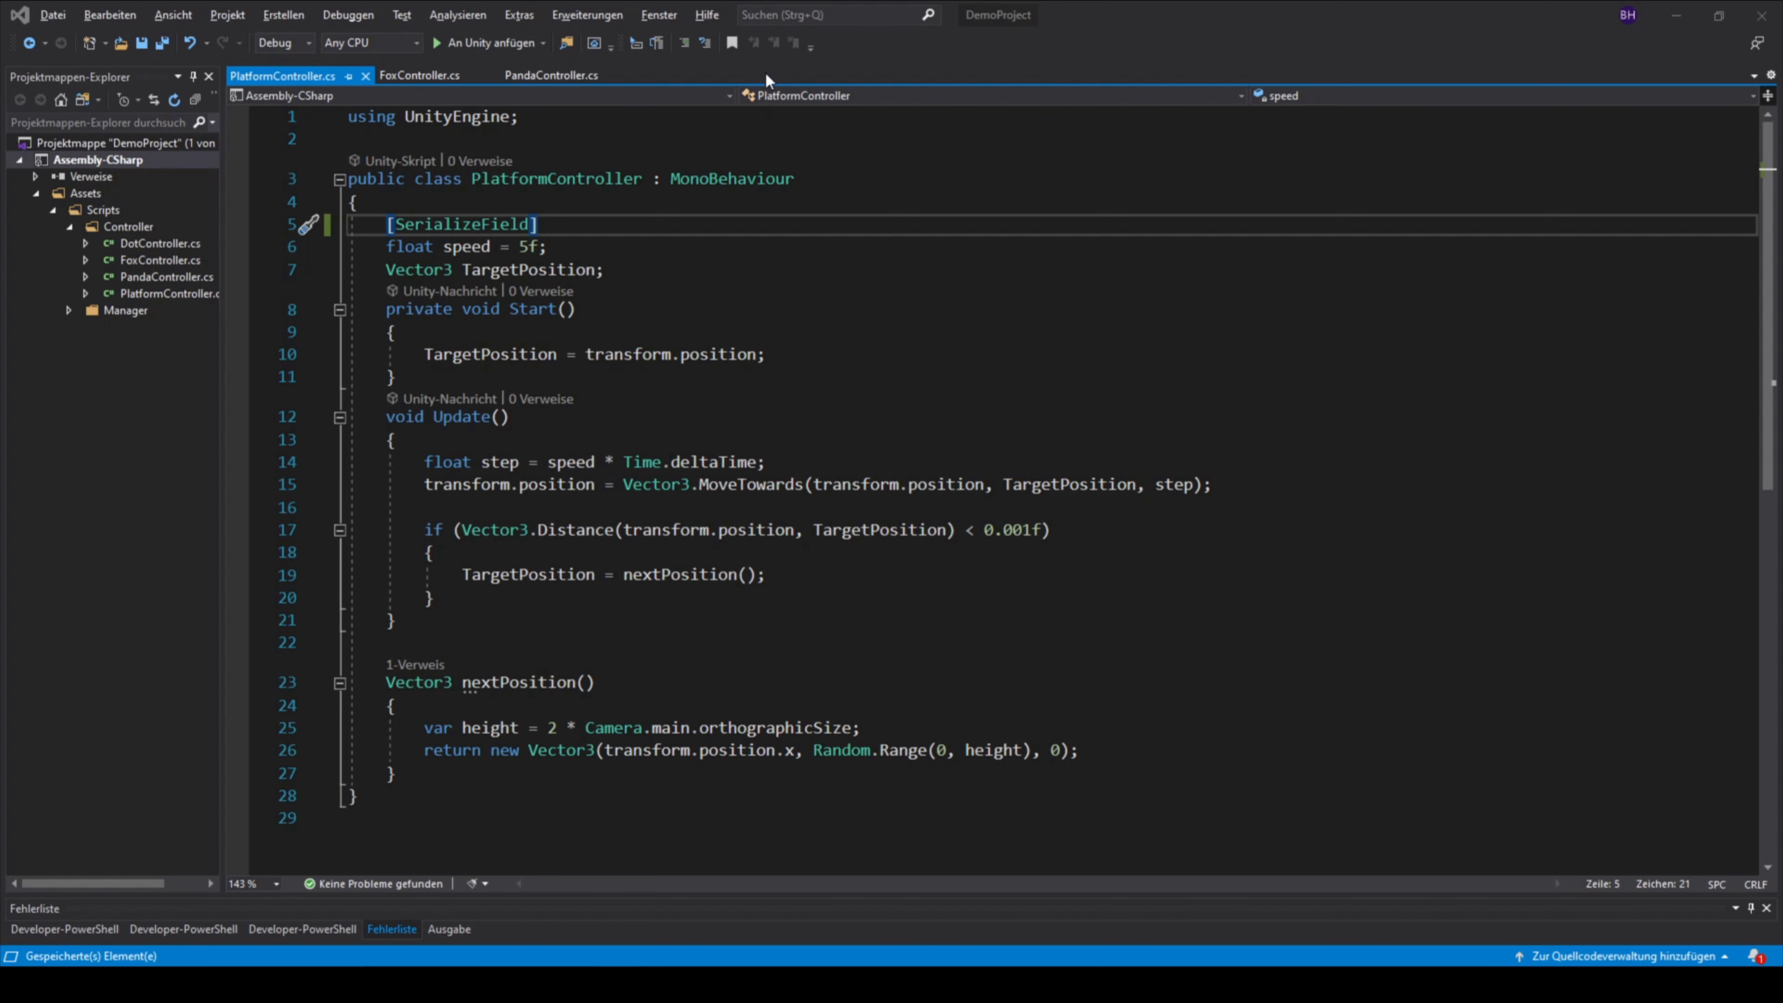
Add [Range(0, 10)] below [SerializeField] on the speed field and save PlatformController.cs
click(566, 223)
key(Return)
text([Range(0, 10)])
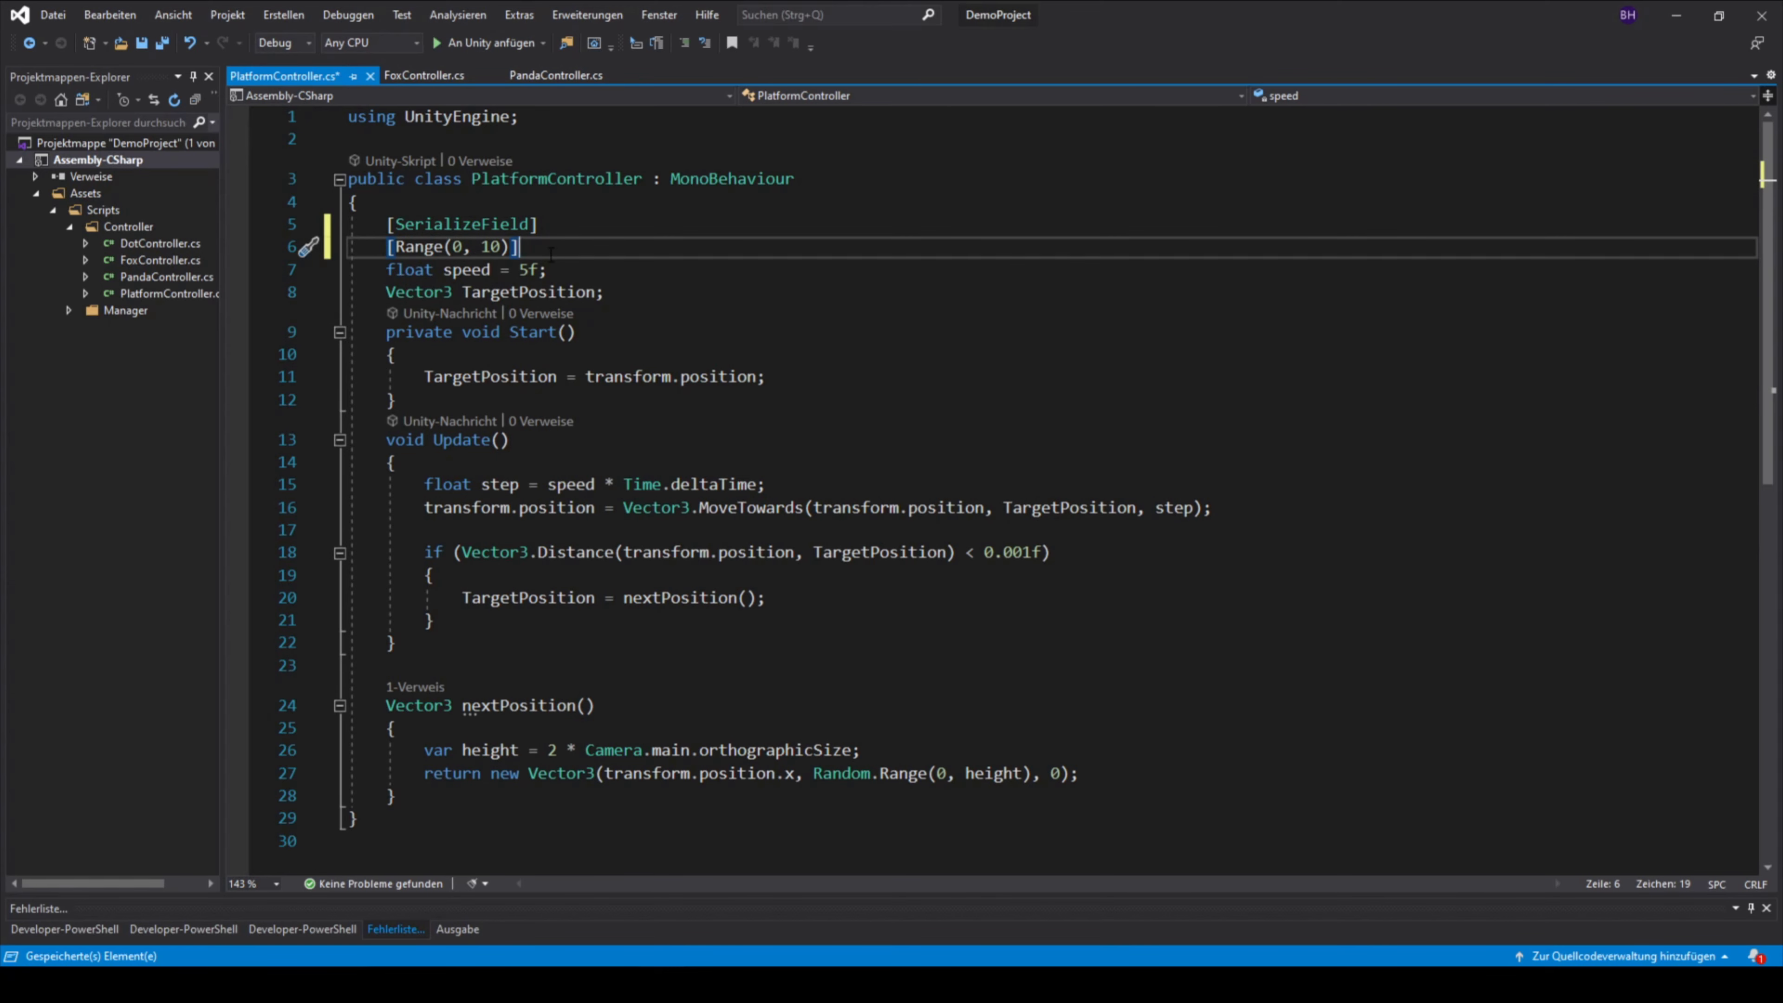
click(618, 292)
click(606, 269)
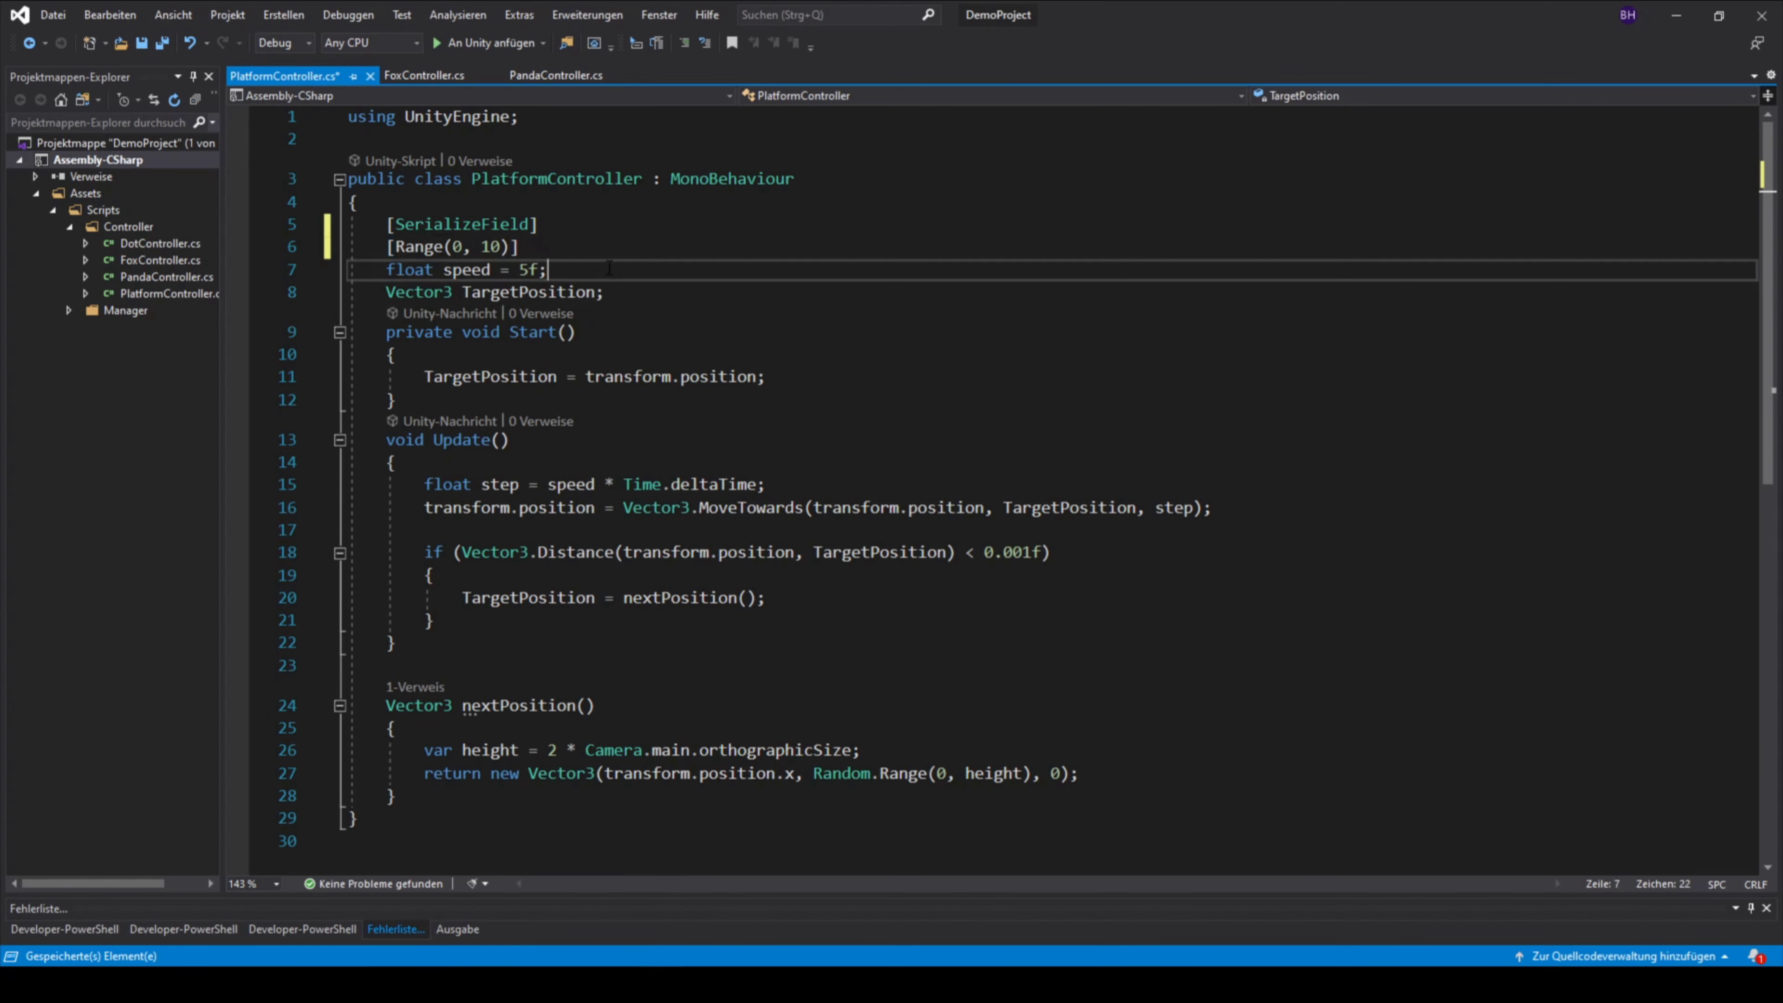
key(ctrl+s)
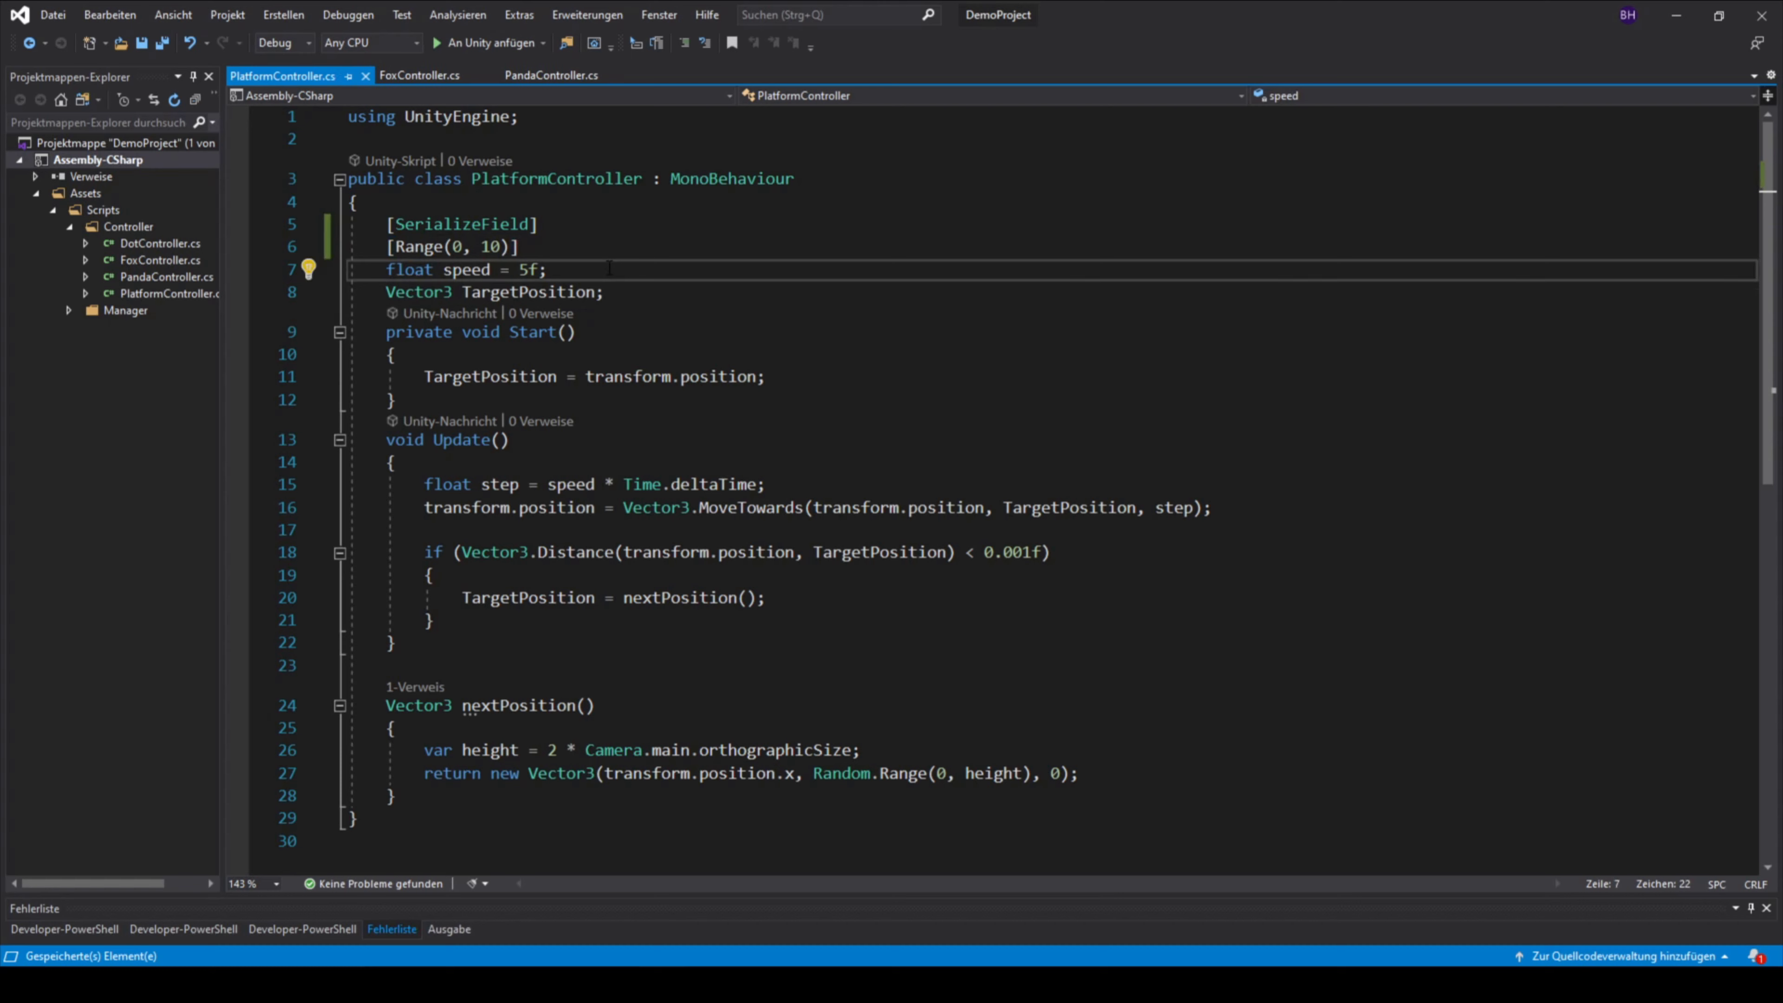
key(alt+Tab)
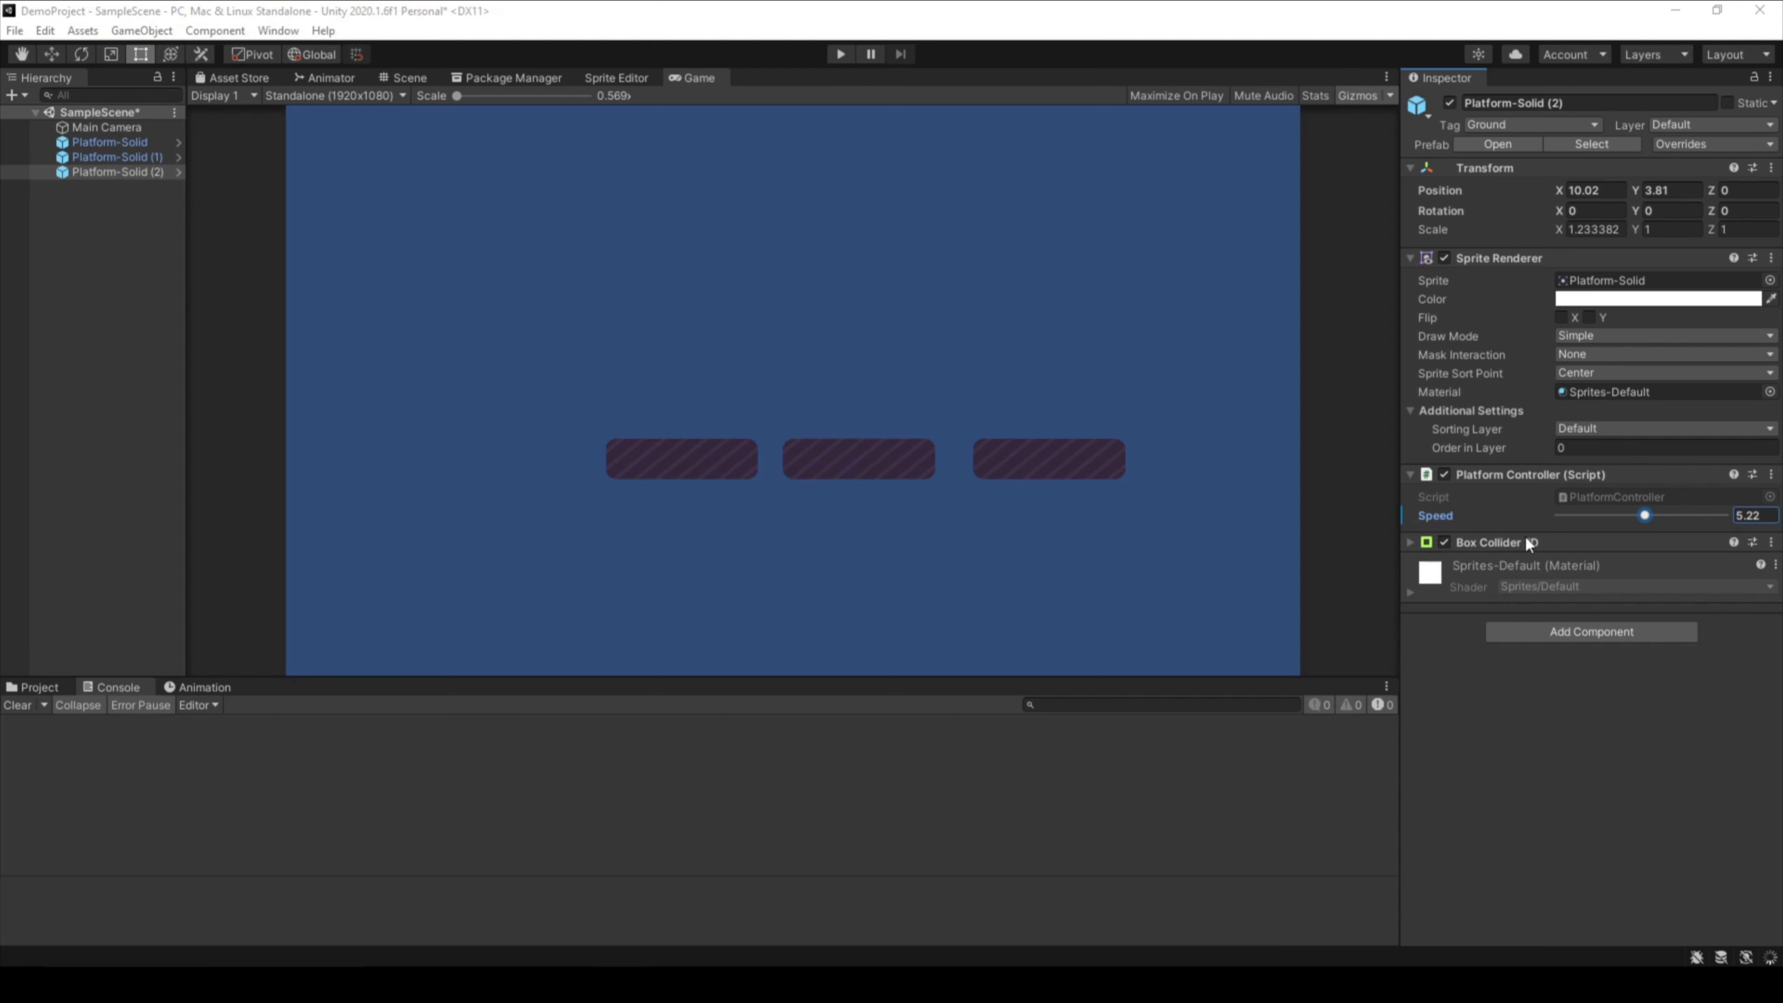
Slide Platform-Solid (2)'s Speed slider down to 3.81
drag(1649, 515, 1588, 516)
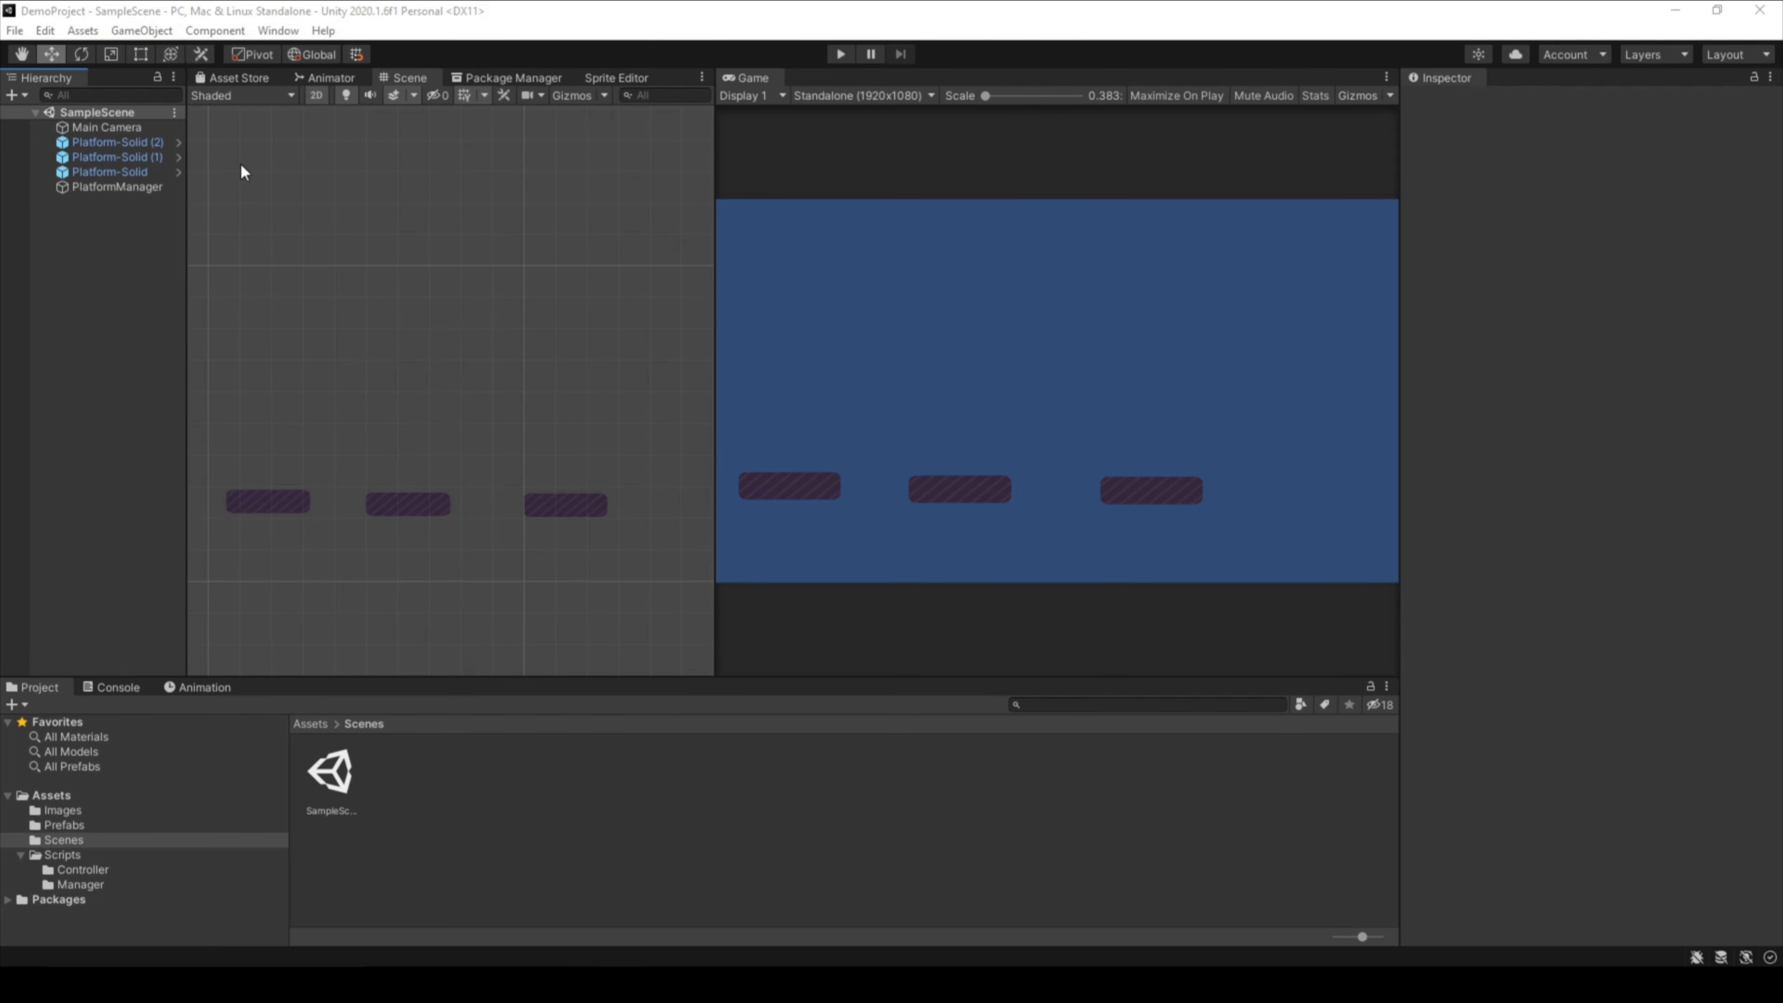
Drag platforms into PlatformManager's Platforms Elements 0 and 1, and set Speed Element 0 to 7.85
click(123, 186)
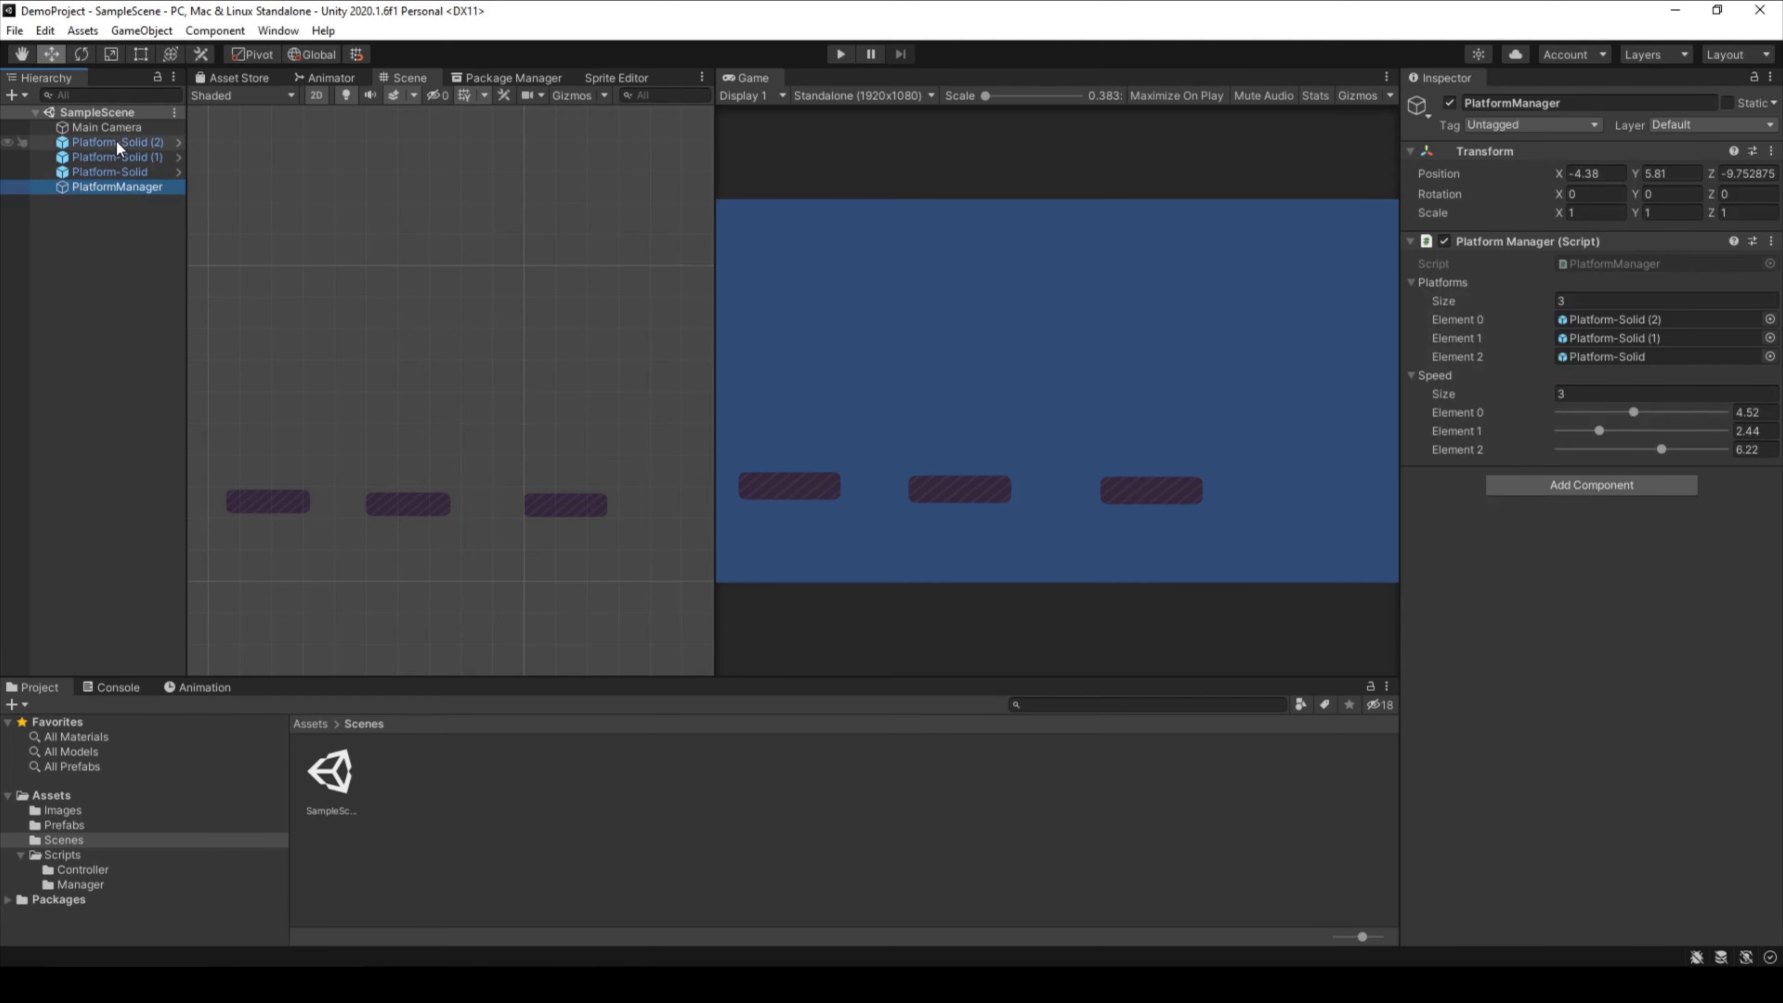
drag(115, 137, 1568, 322)
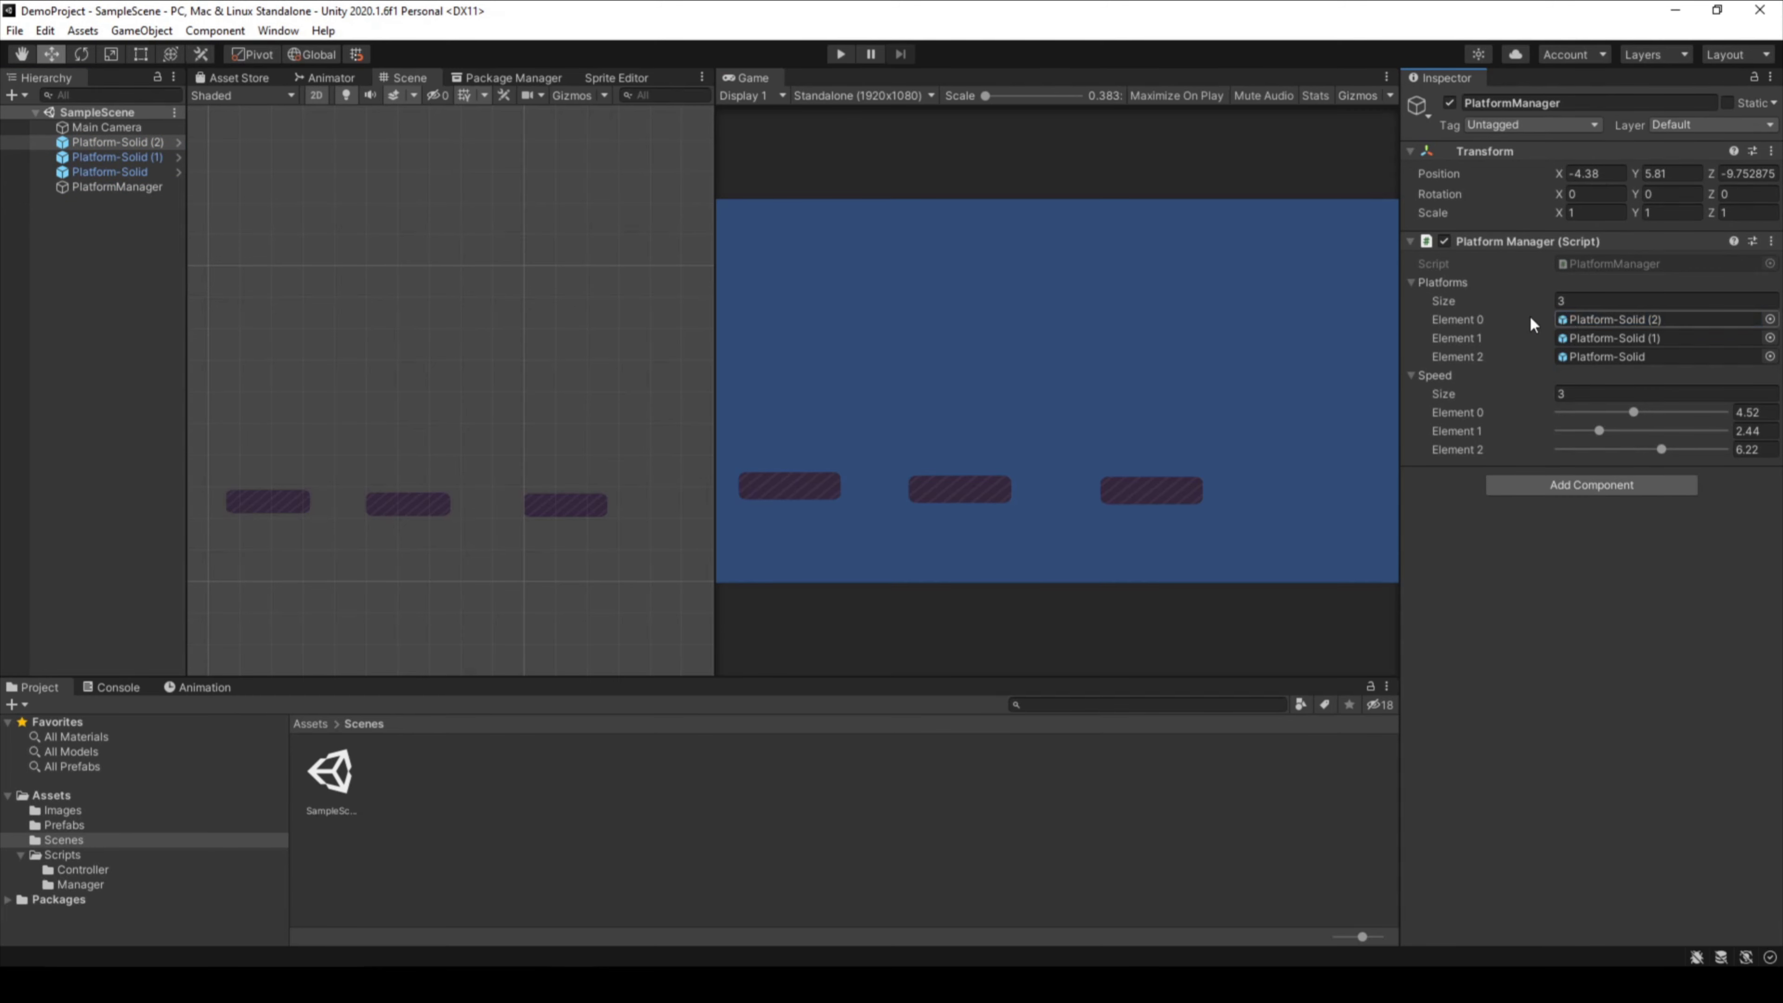
drag(139, 159, 1567, 344)
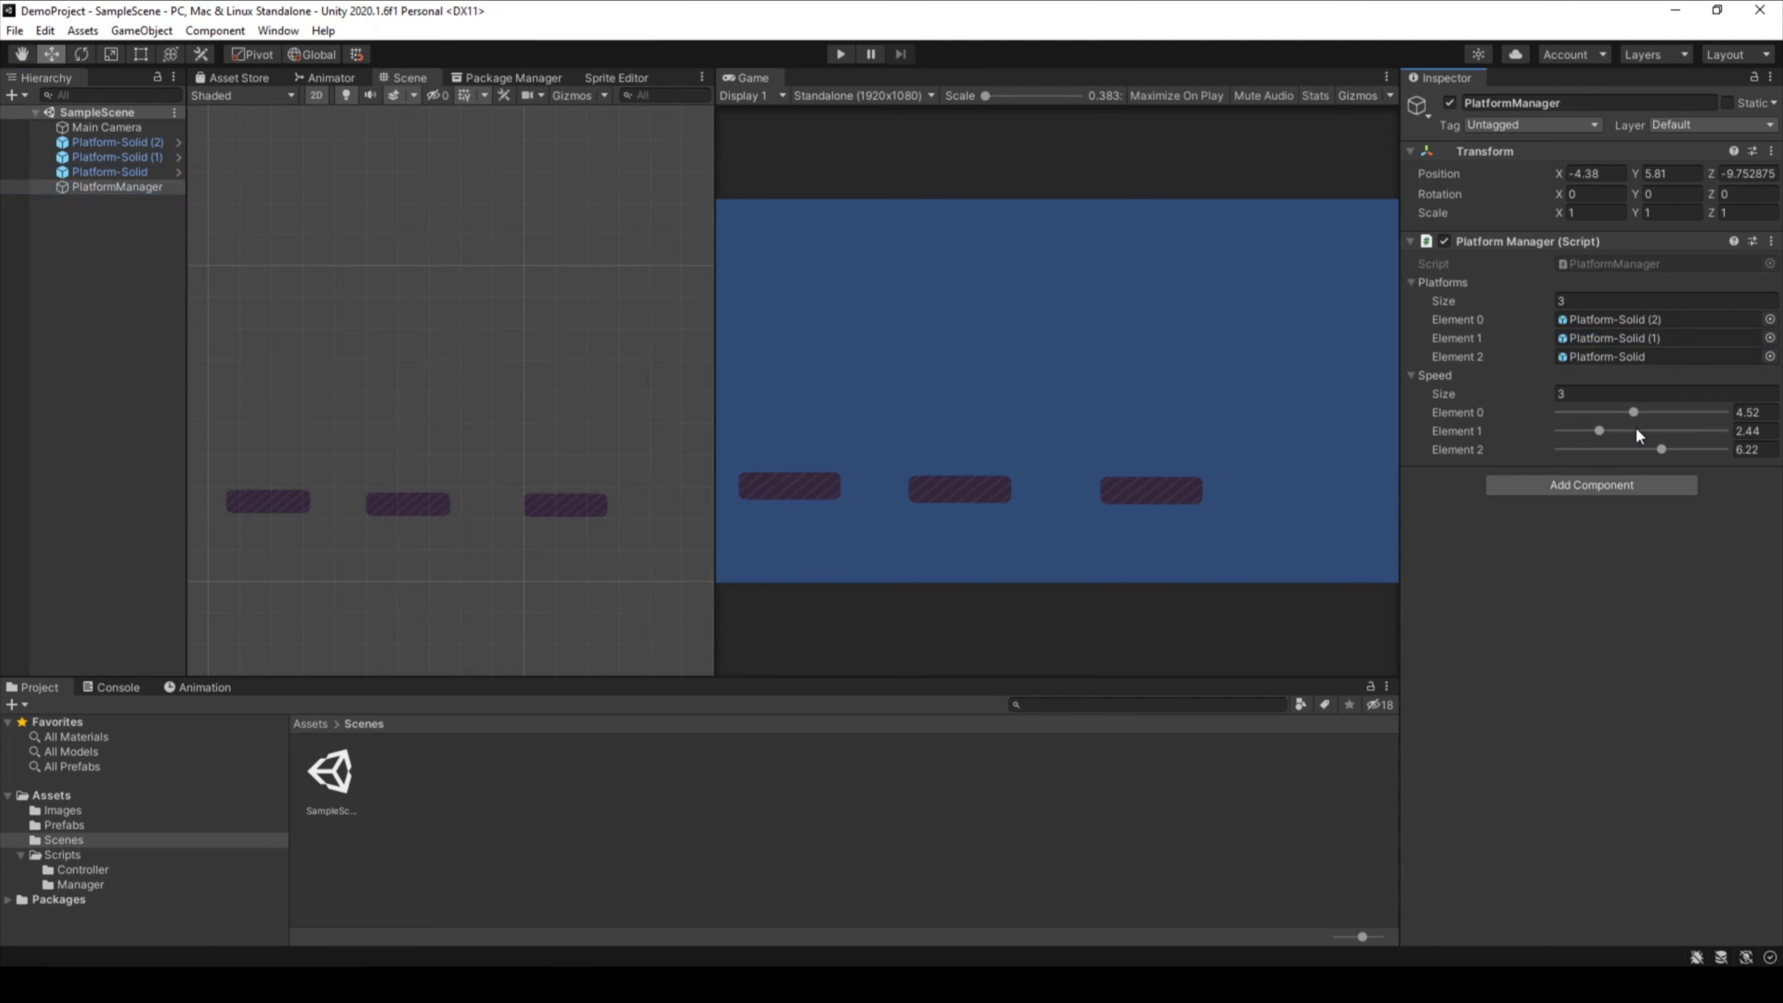
drag(1637, 417, 1612, 414)
click(1688, 411)
Review the platforms and speed array declarations in PlatformManager.cs, then go back to Unity
key(alt+Tab)
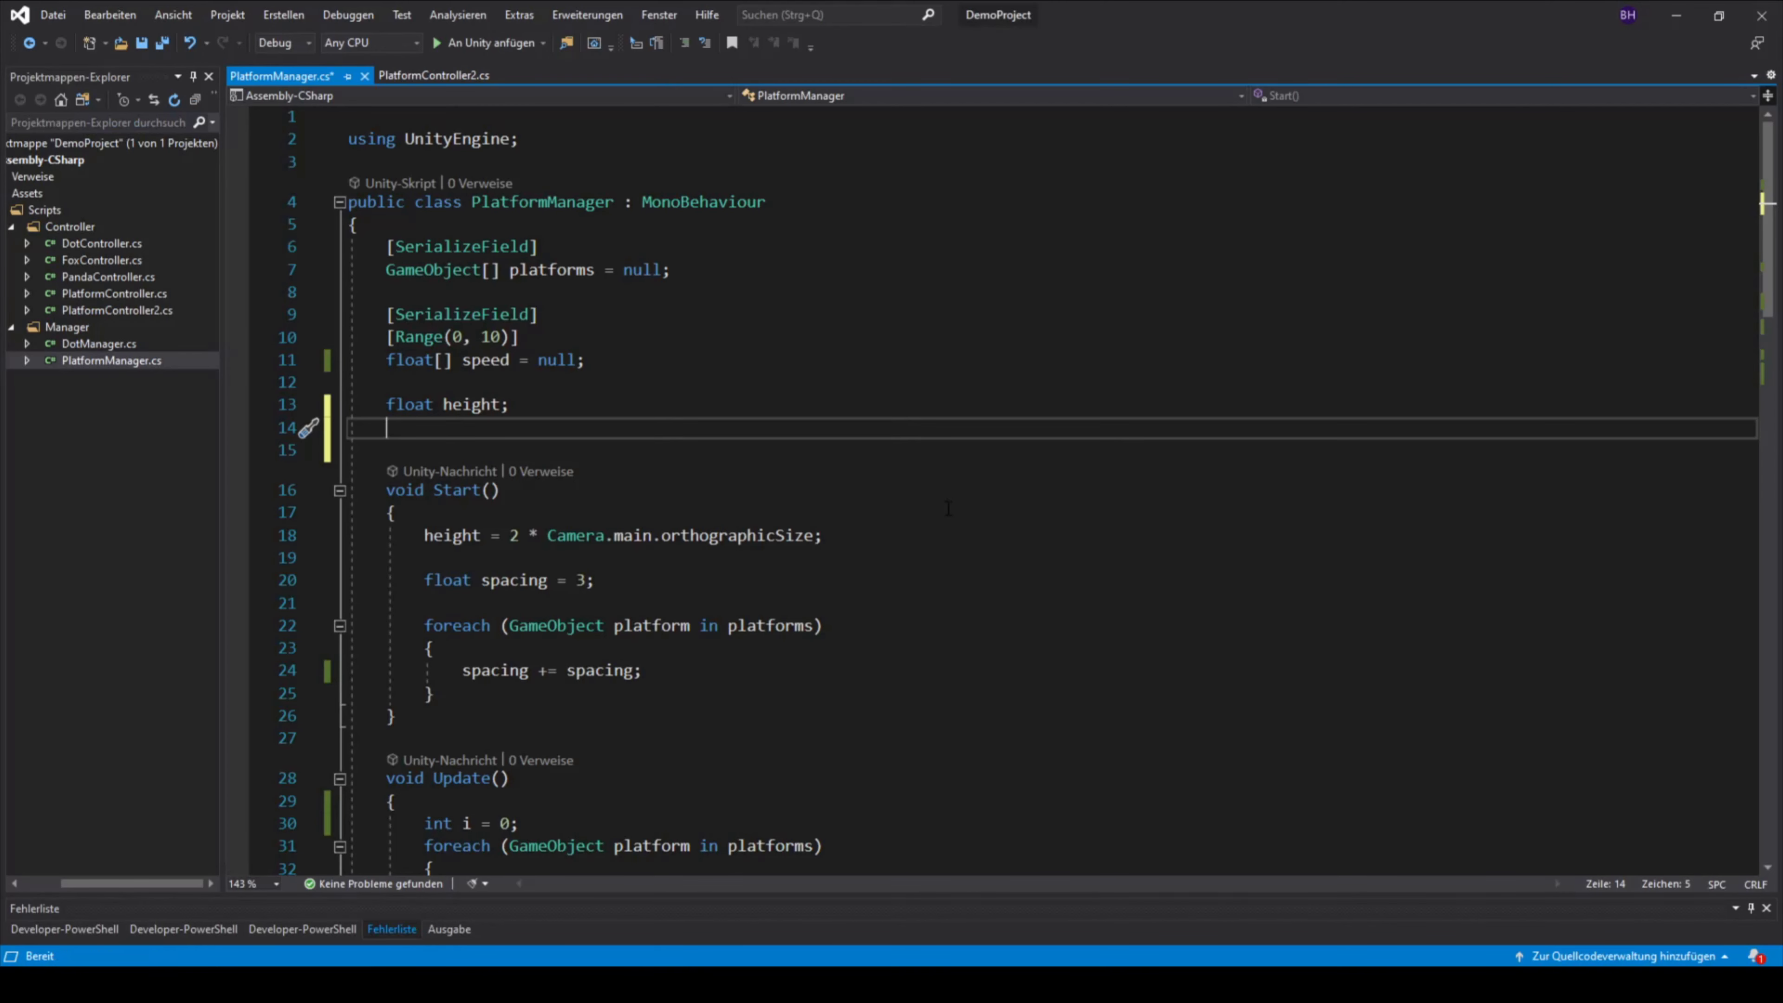
click(552, 273)
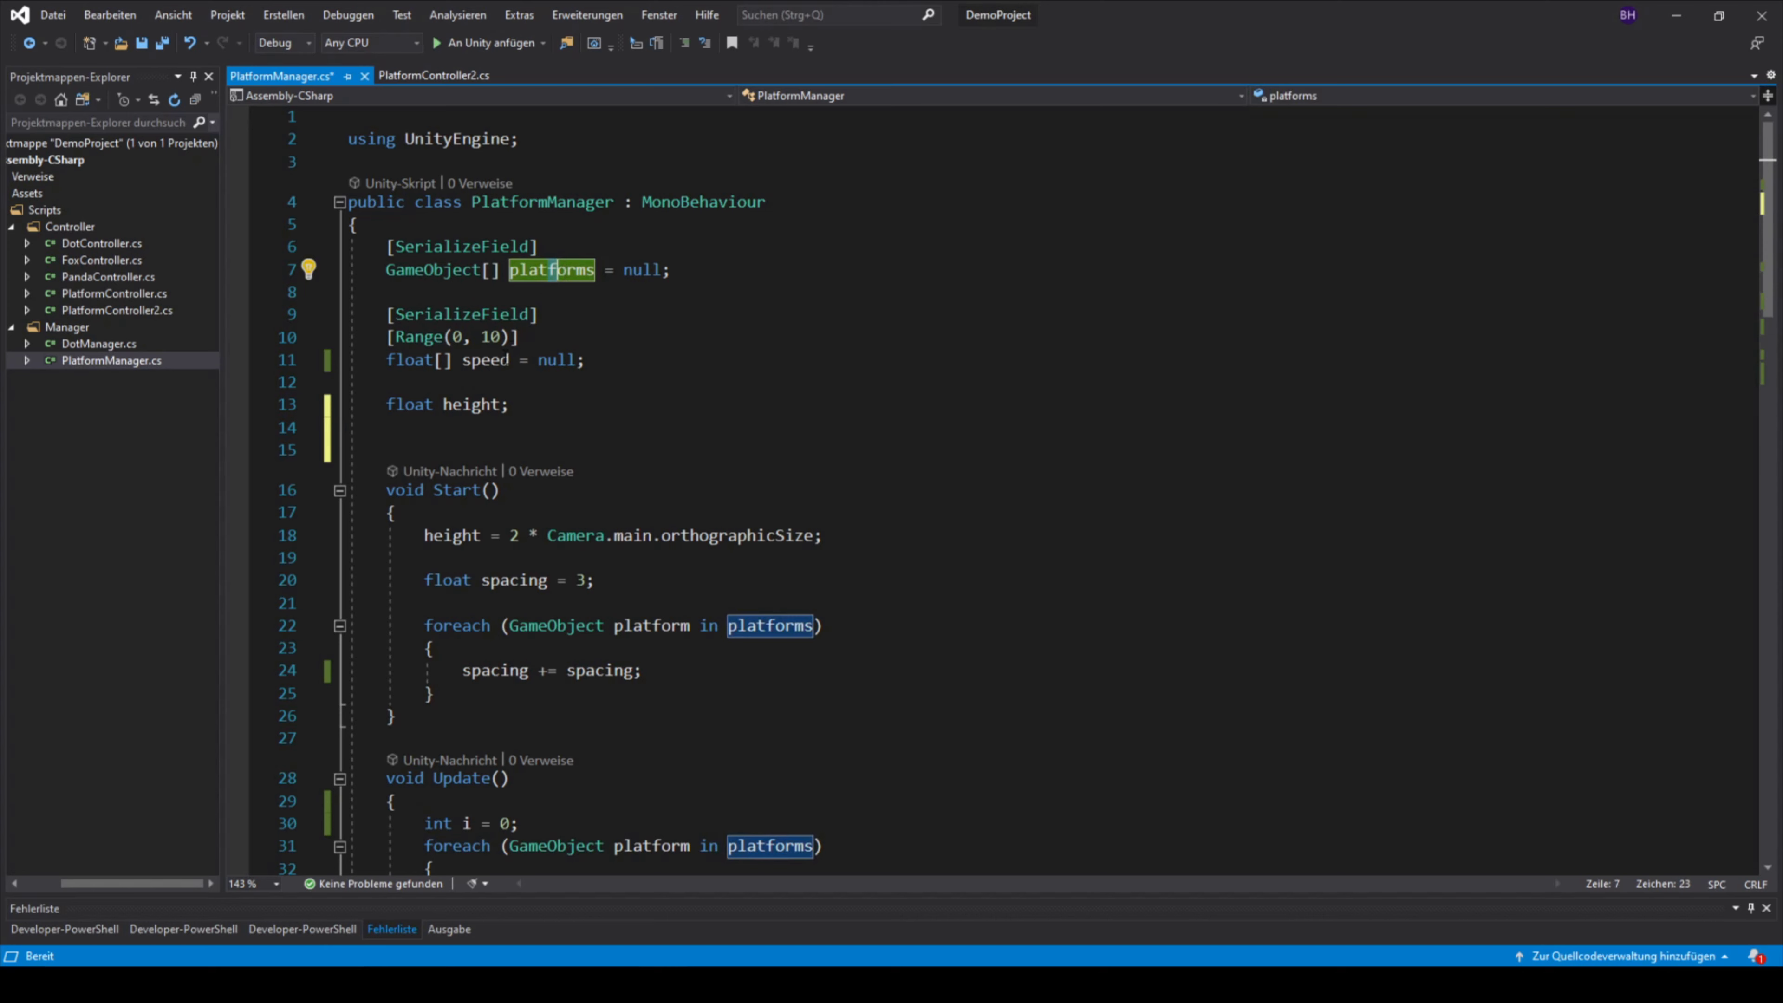
click(487, 363)
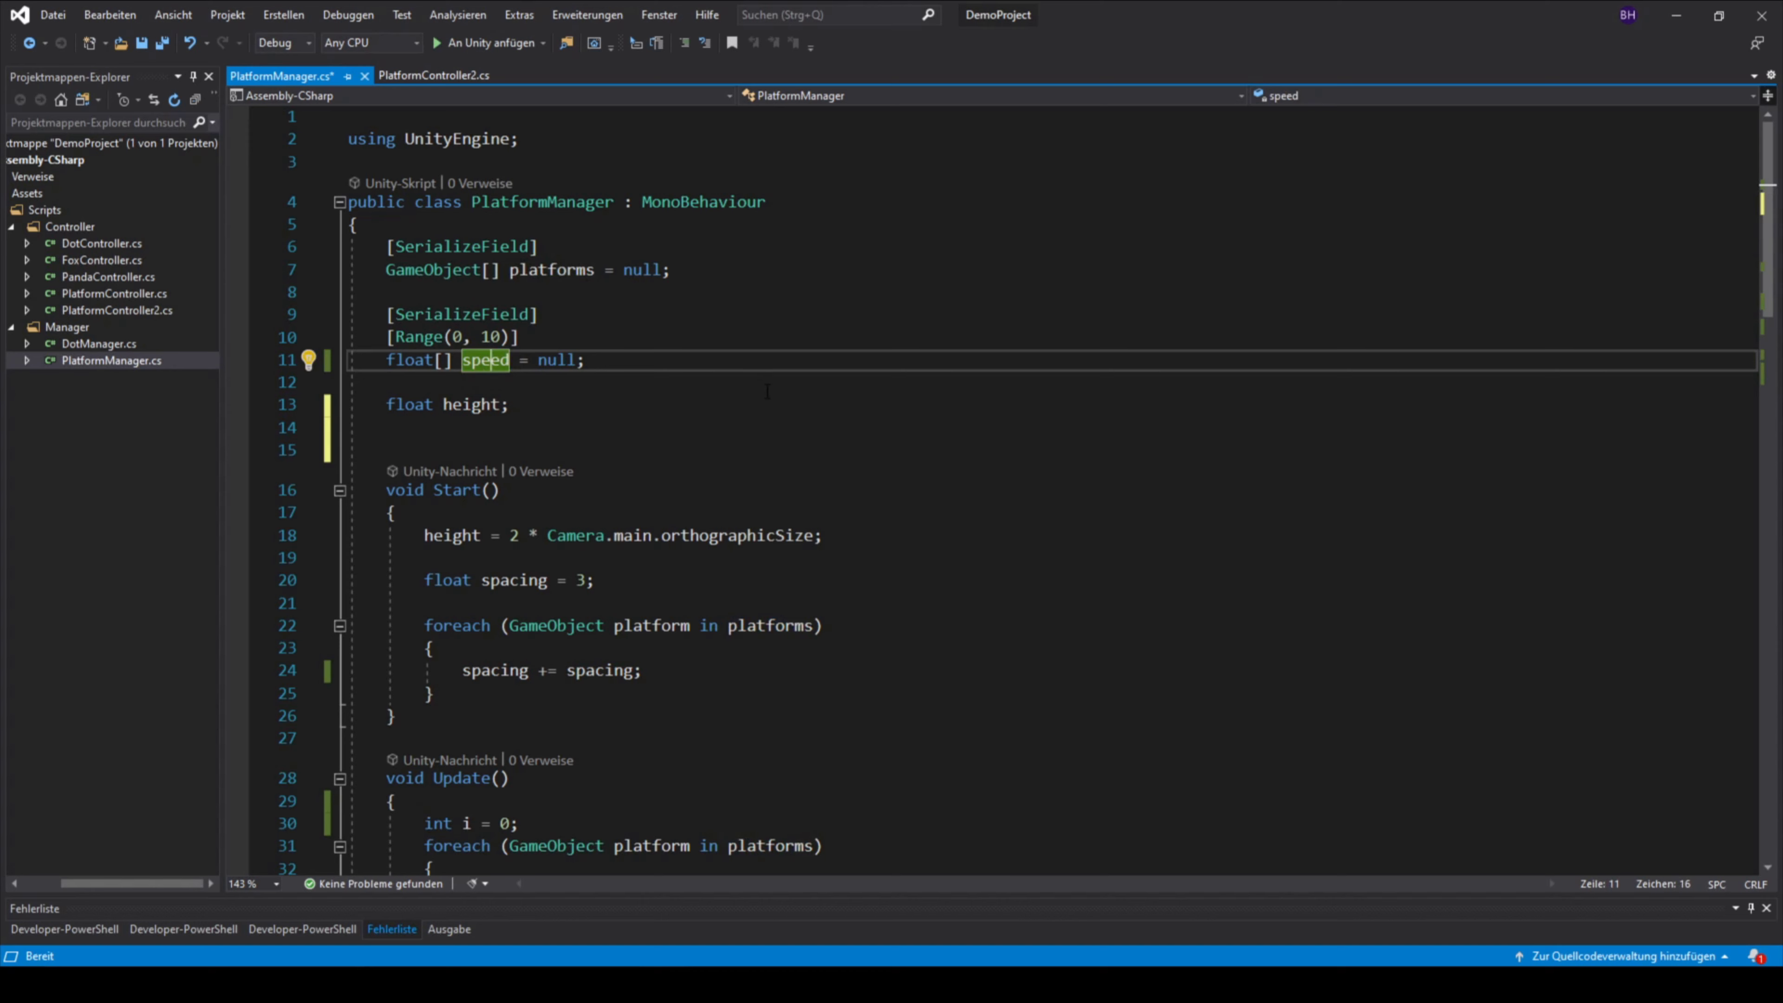
click(742, 427)
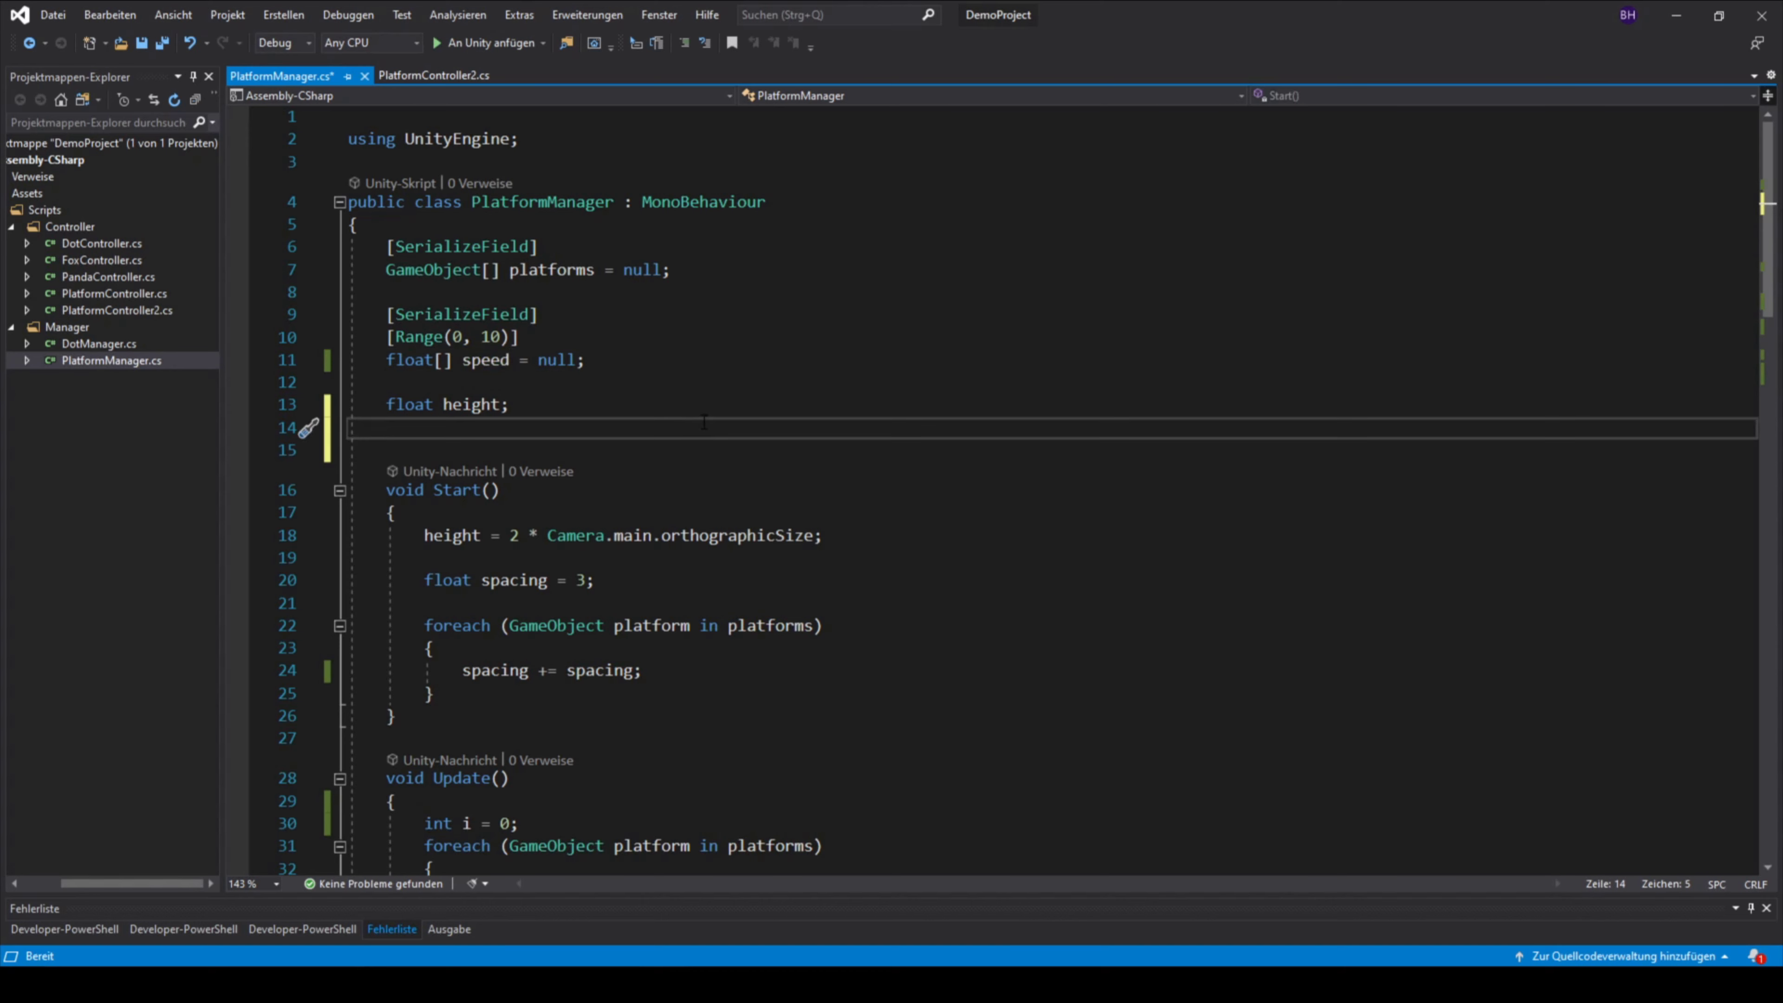
key(alt+Tab)
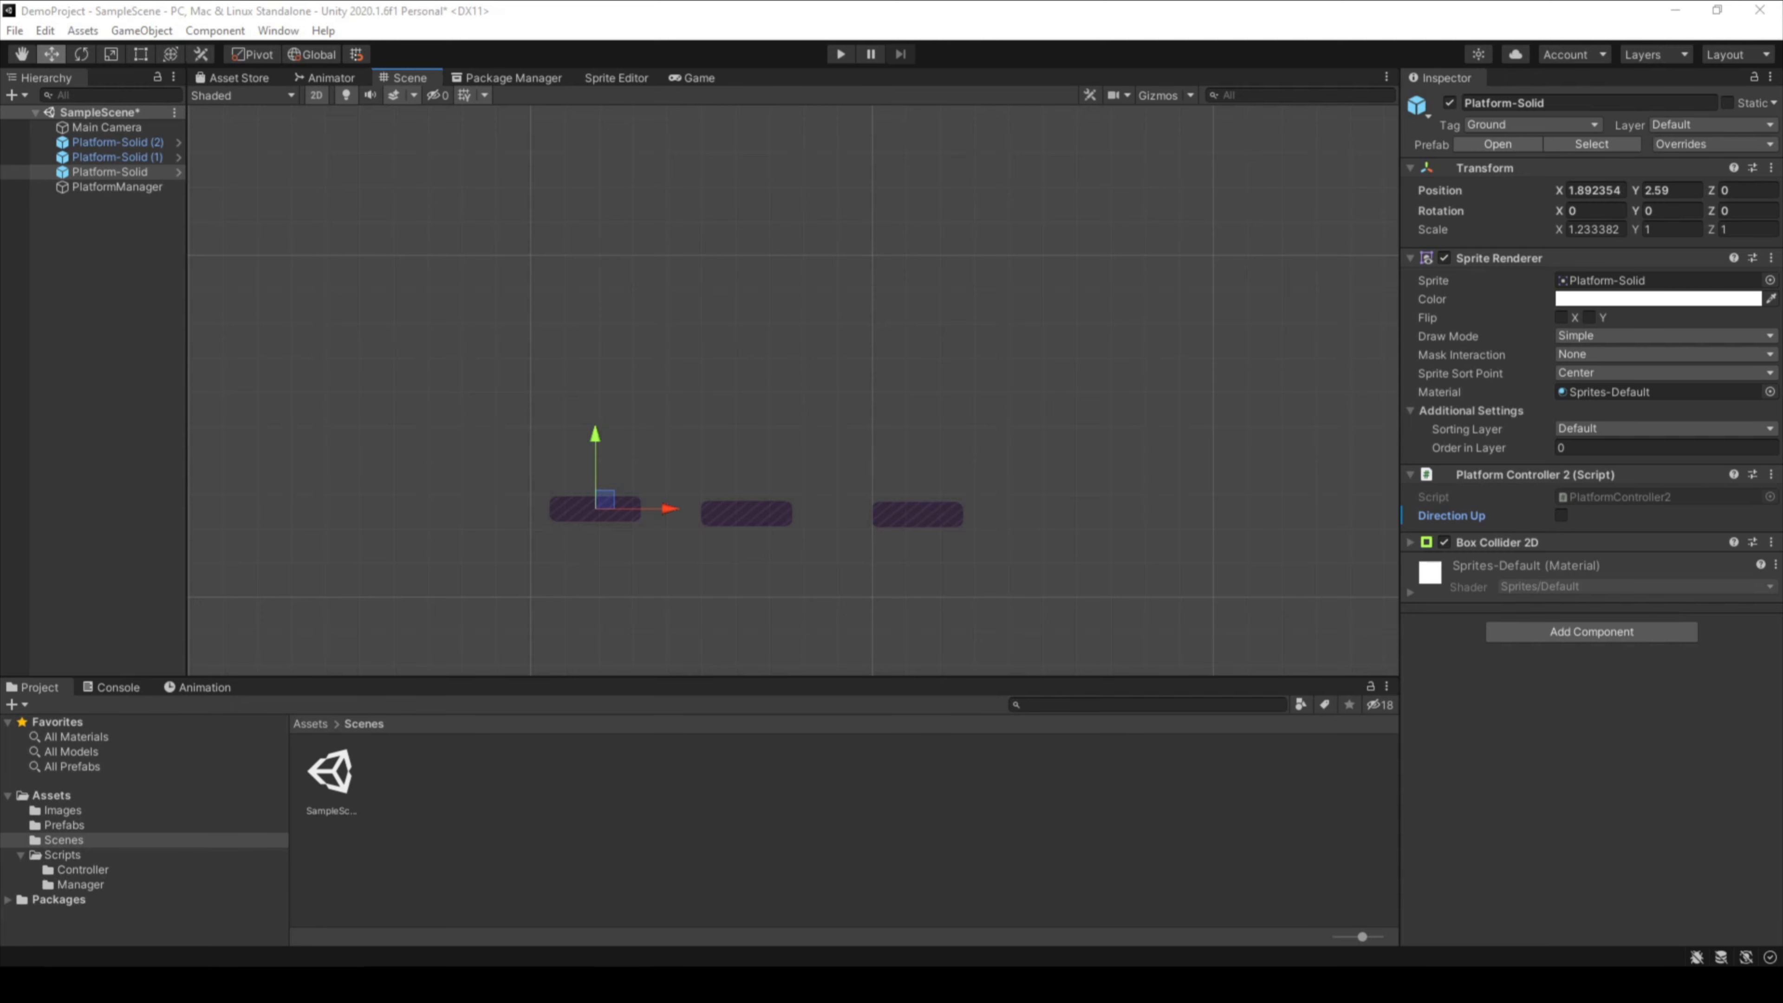
Raise Platform-Solid with the Y gizmo to Y 6.83 and toggle its Direction Up option
click(112, 174)
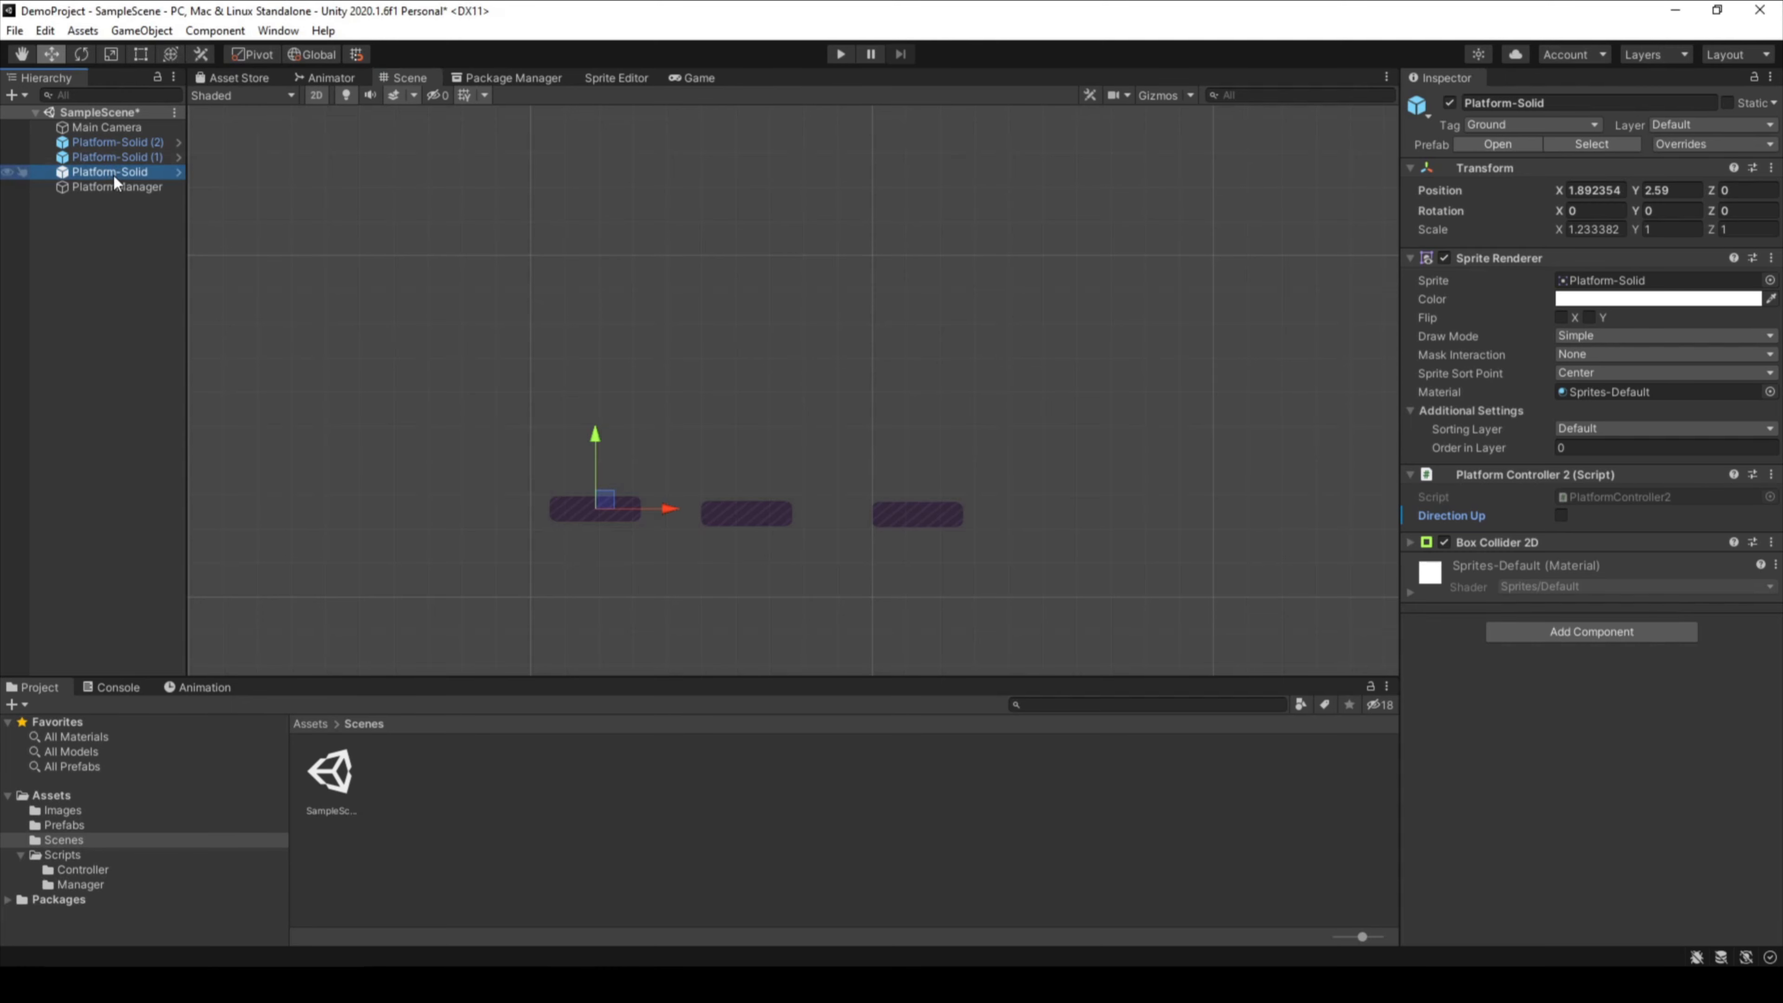
click(1562, 517)
drag(597, 438, 608, 258)
click(1560, 515)
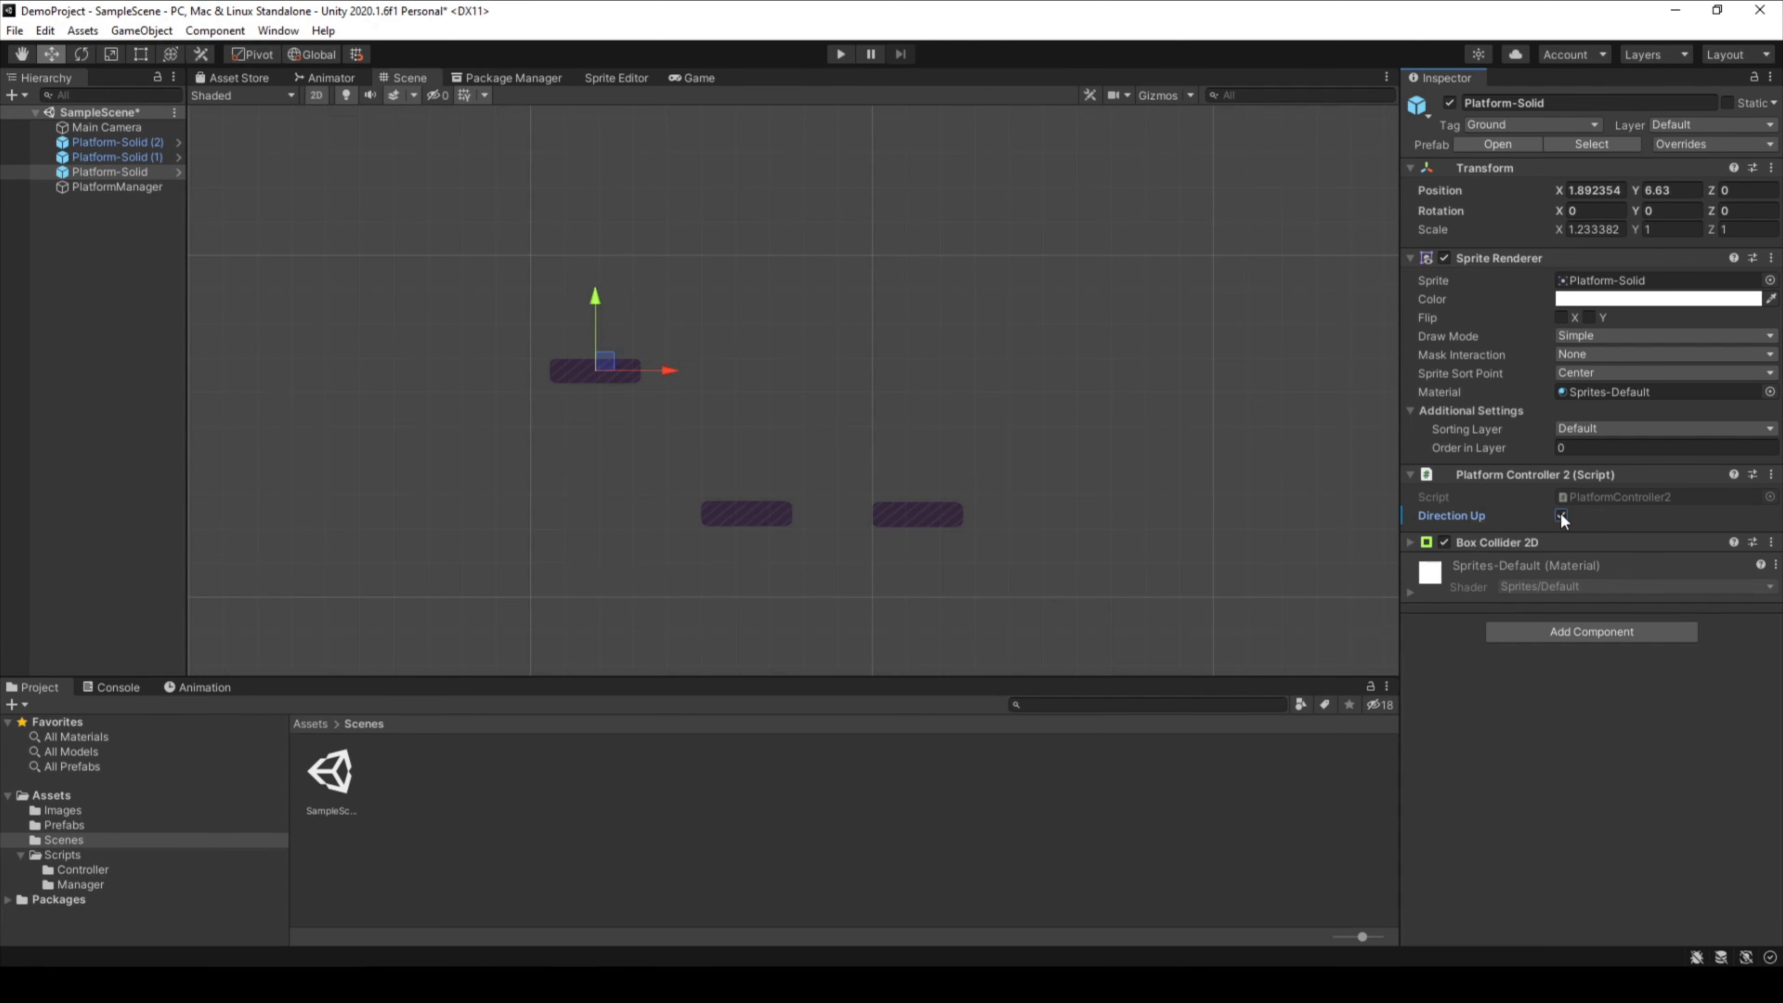
Switch to the Game view and enter play mode to watch the three platforms bob up and down
click(690, 83)
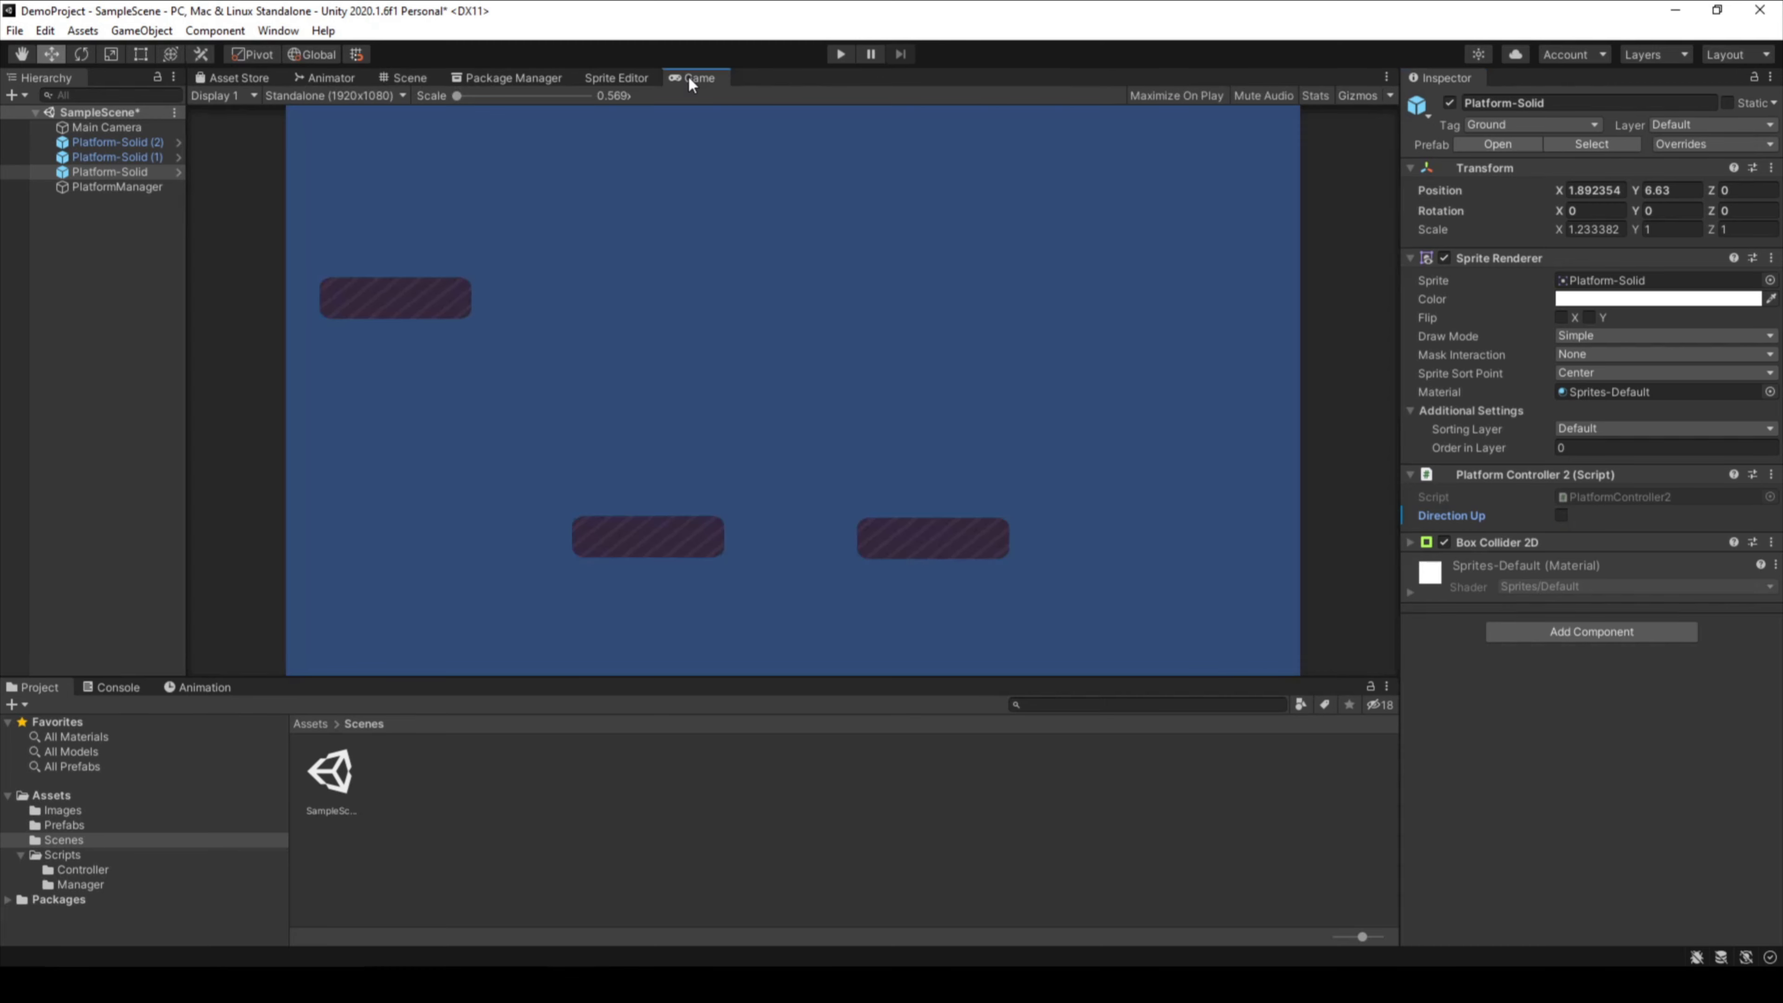
click(844, 49)
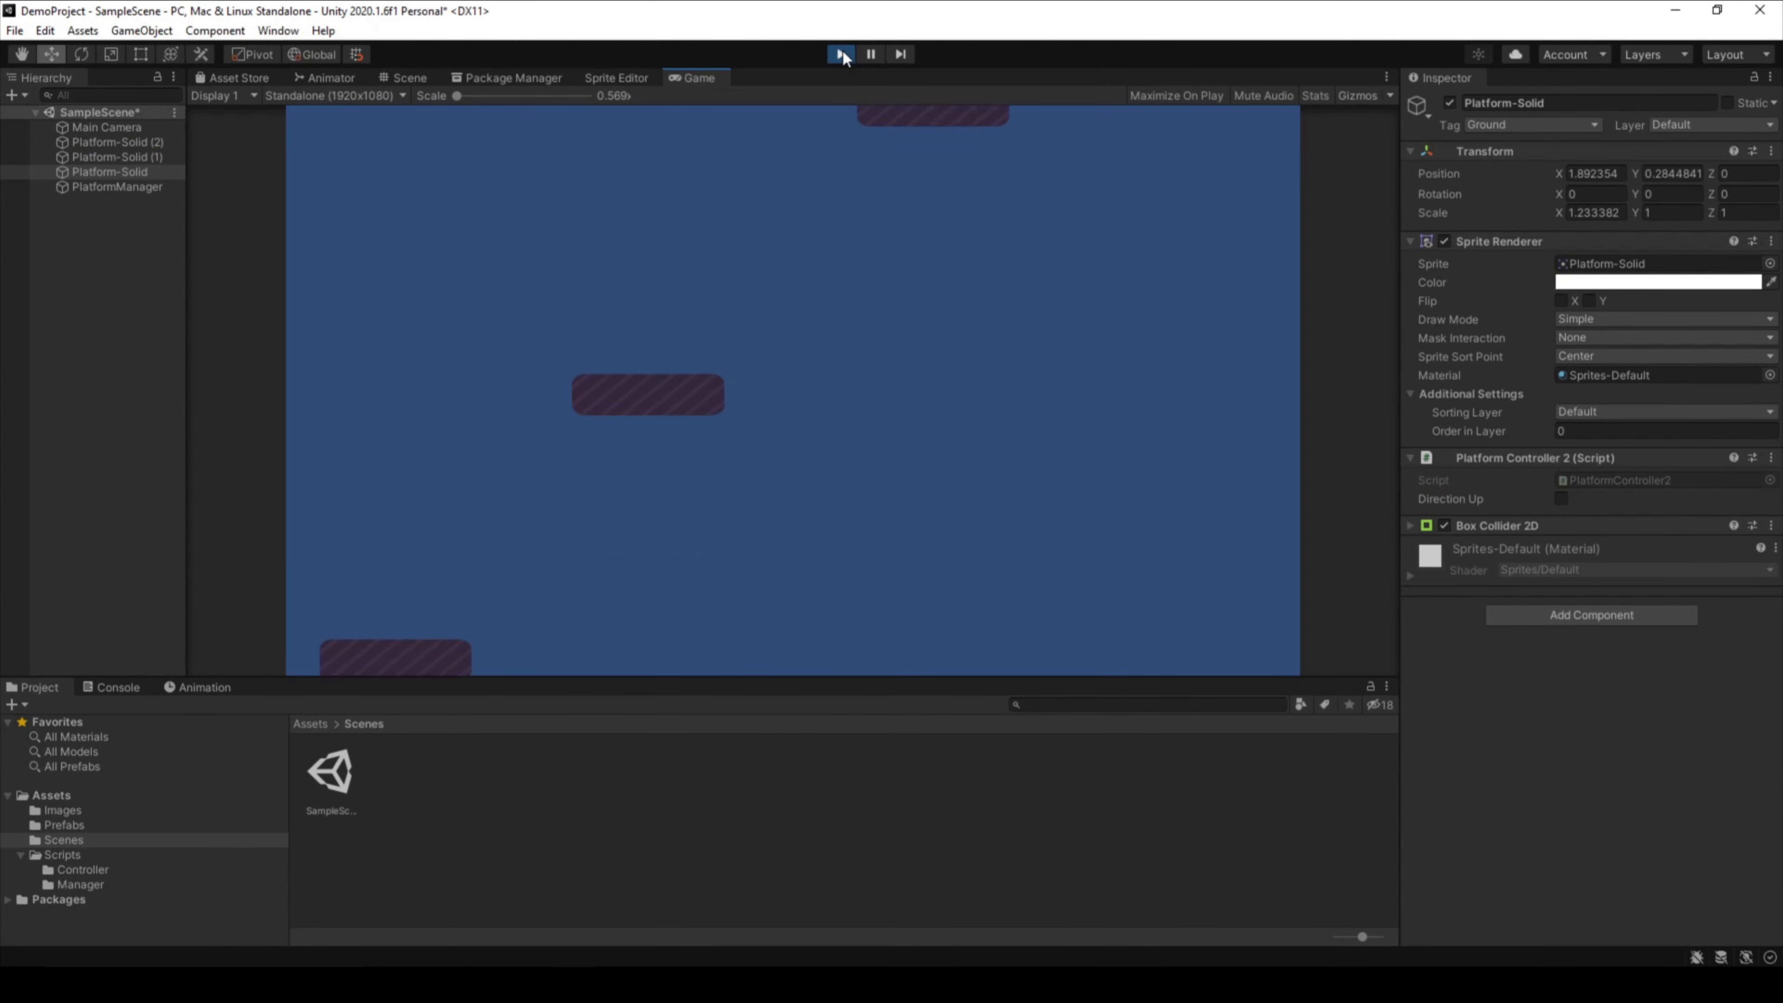